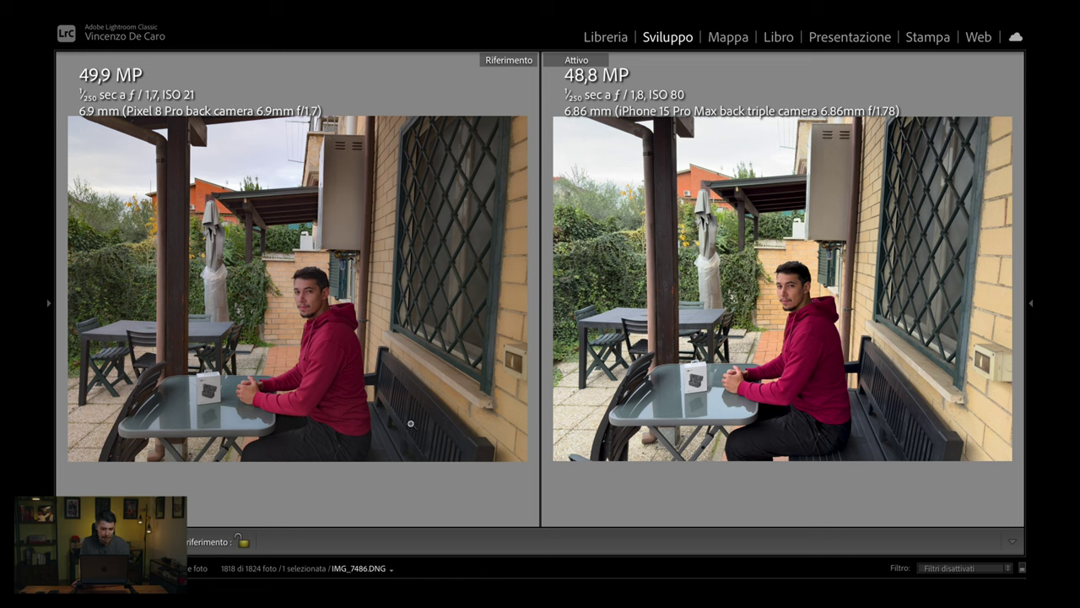
Step: Zoom the Pixel 8 Pro and iPhone 15 Pro Max photos to 1:1 on the man's face, align them, then zoom further
click(277, 313)
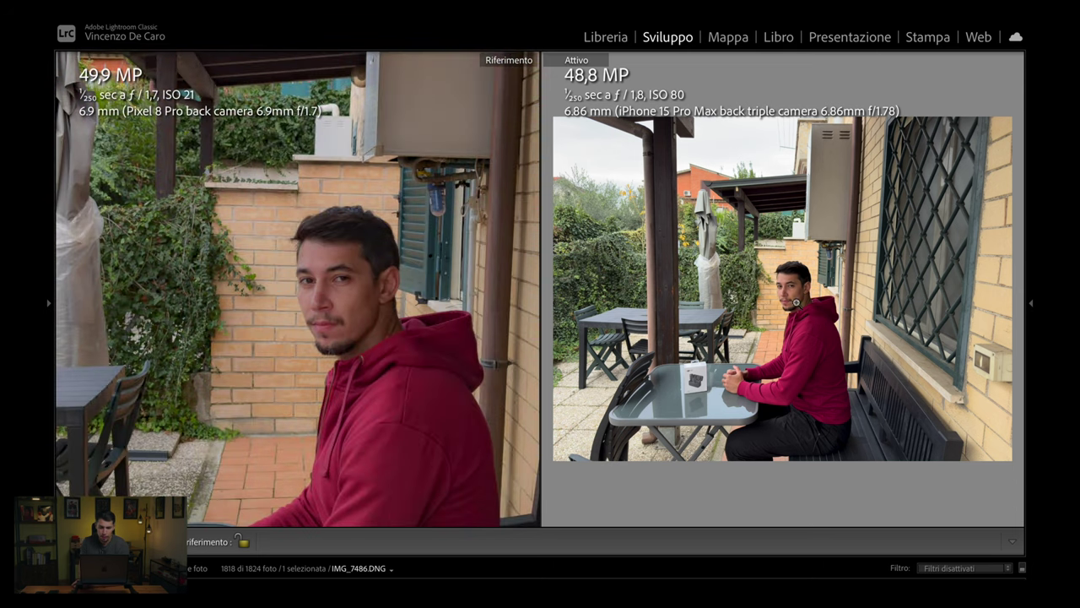
click(797, 302)
drag(773, 279, 774, 304)
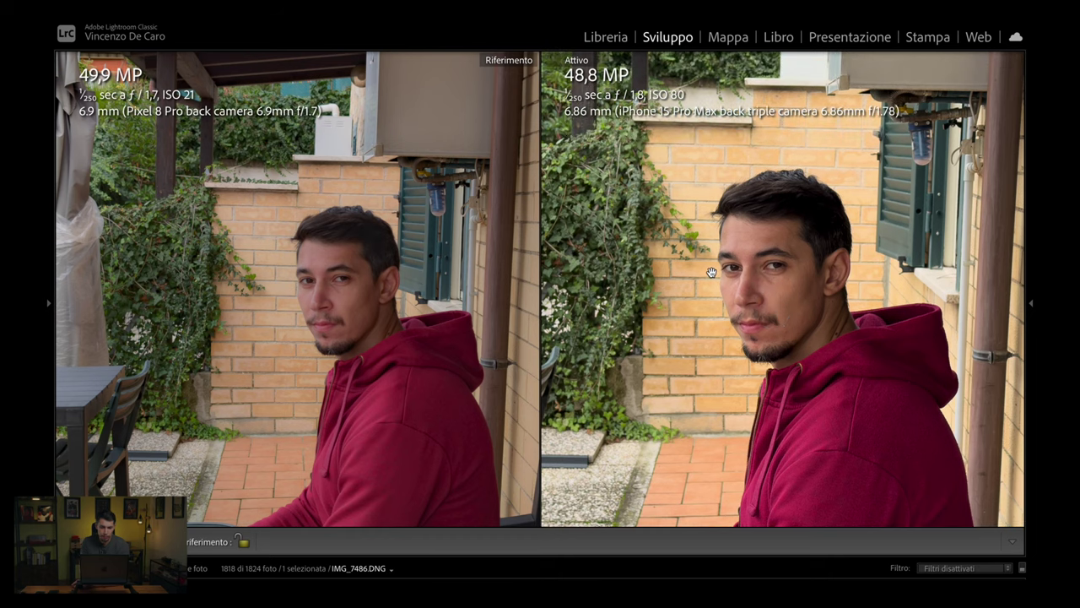
mouse_move(406, 325)
mouse_down()
mouse_move(391, 307)
mouse_move(189, 232)
mouse_up()
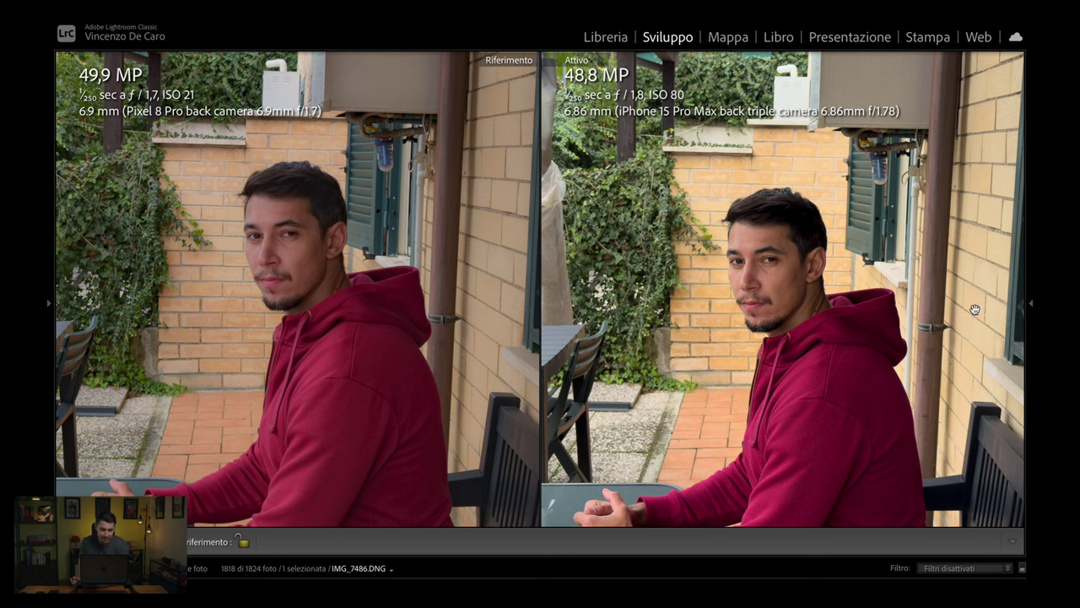
drag(832, 296, 824, 277)
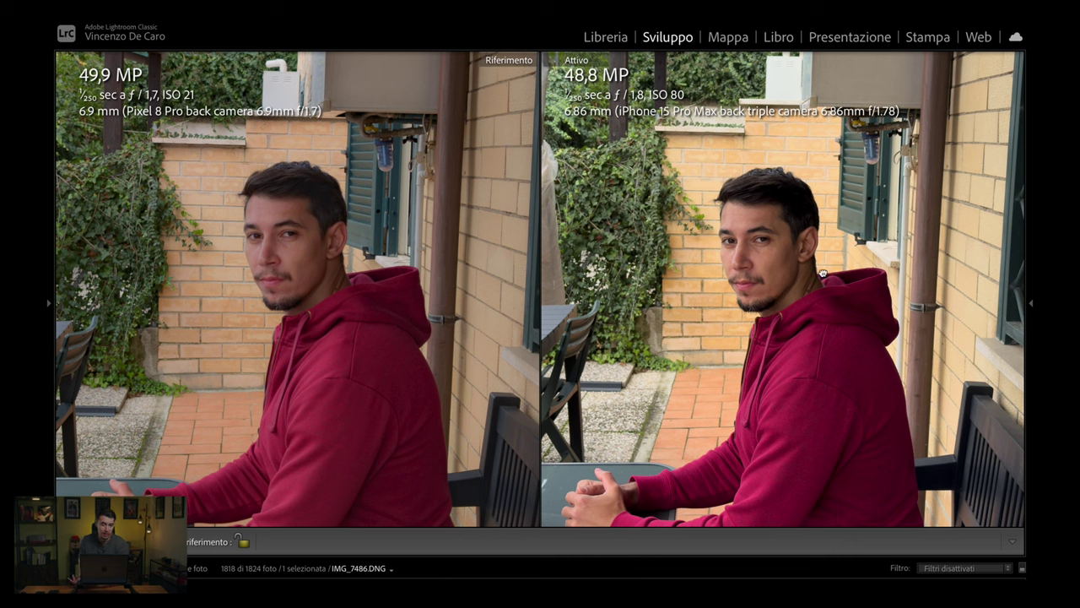
drag(823, 272, 819, 269)
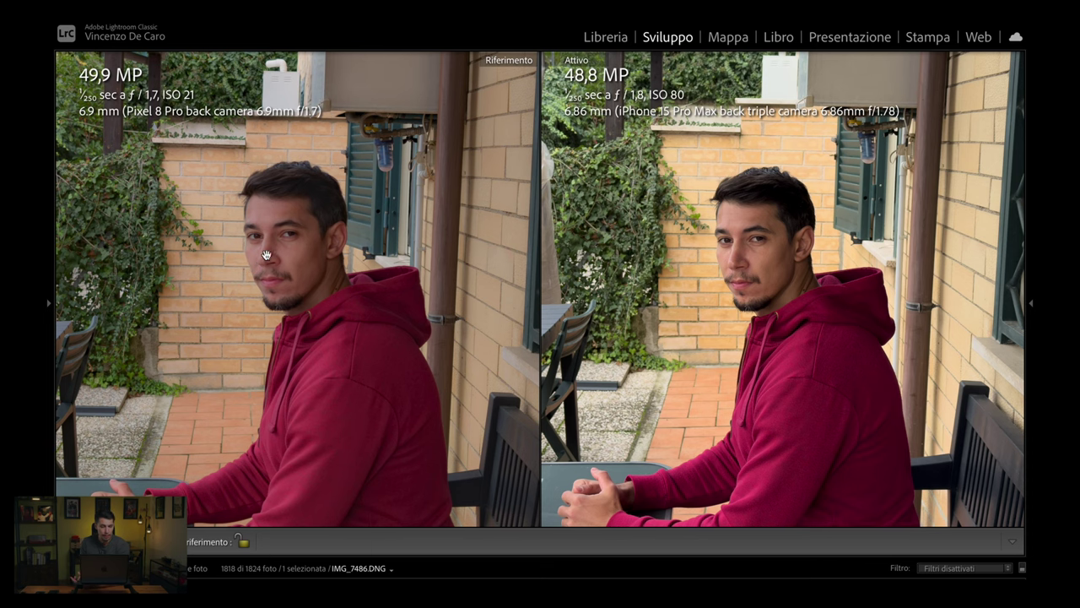
click(272, 272)
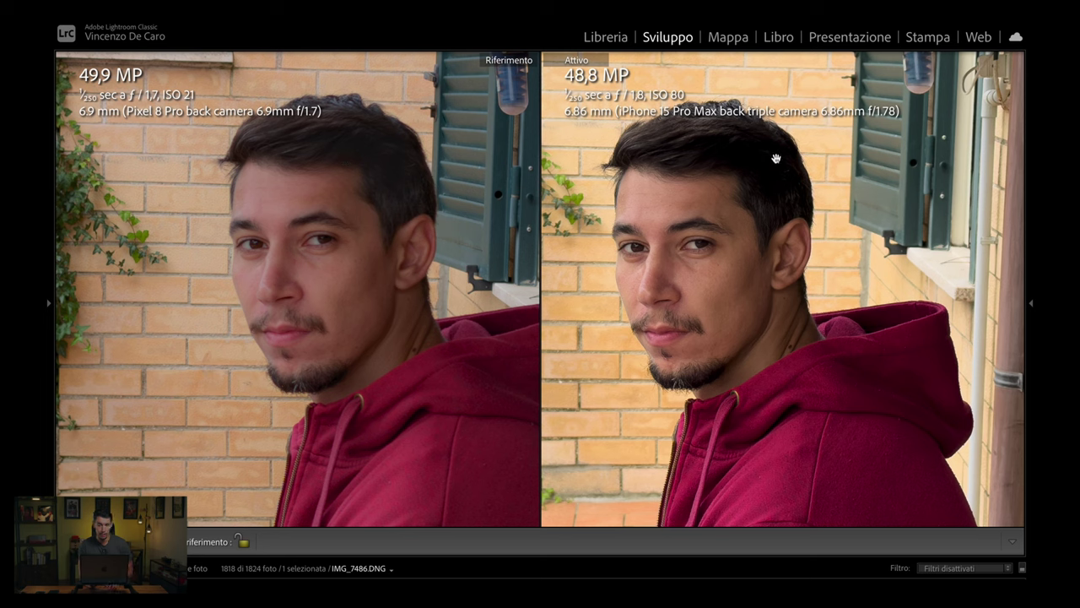
Step: Raise the Pixel 8 Pro photo's Shadows to +46
click(1032, 302)
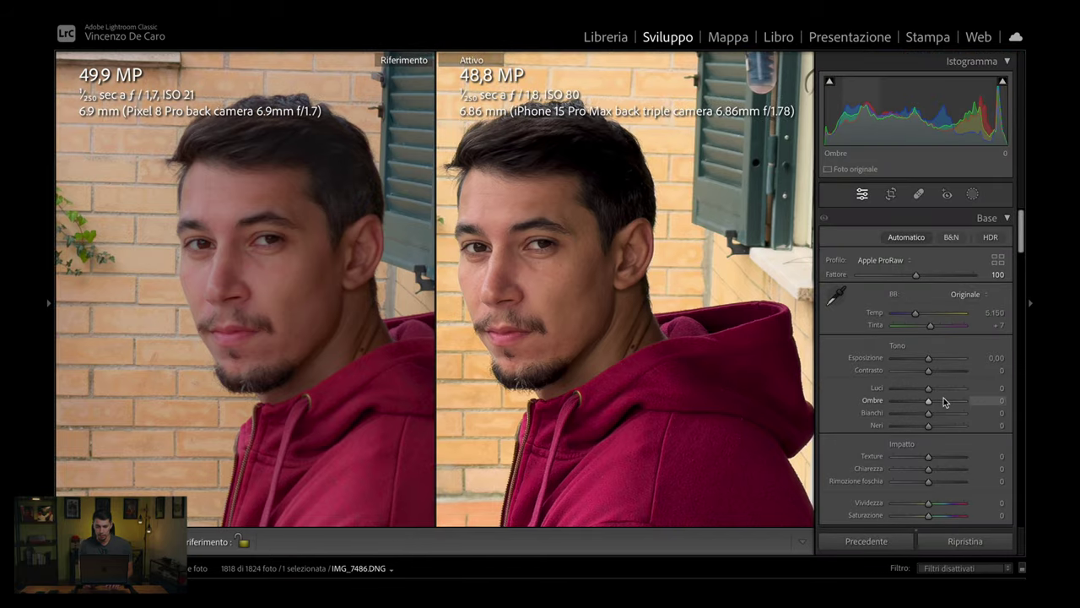
drag(945, 401, 948, 401)
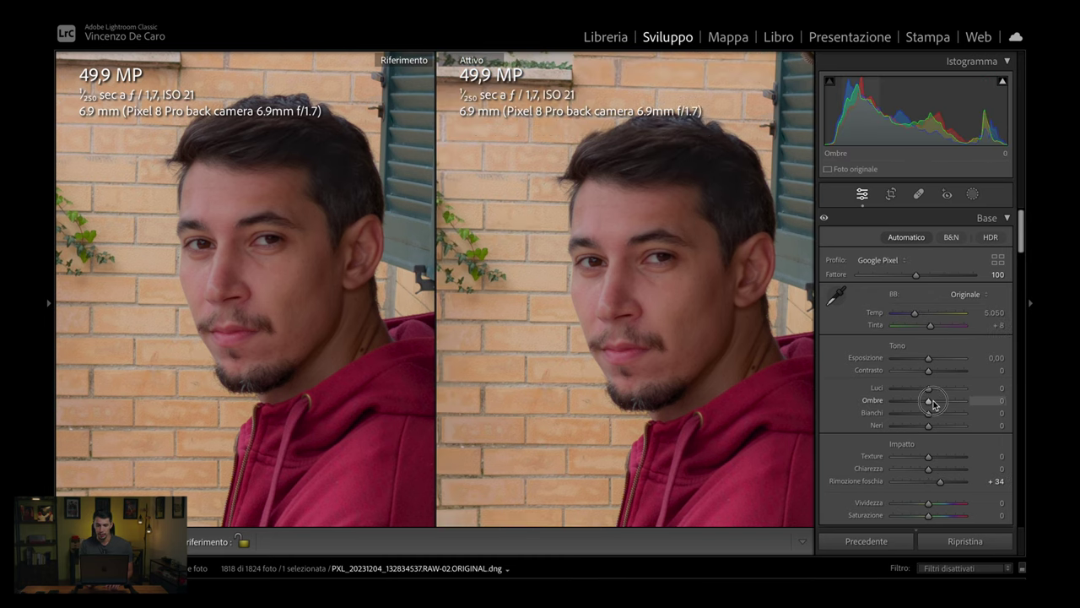
drag(951, 406, 945, 402)
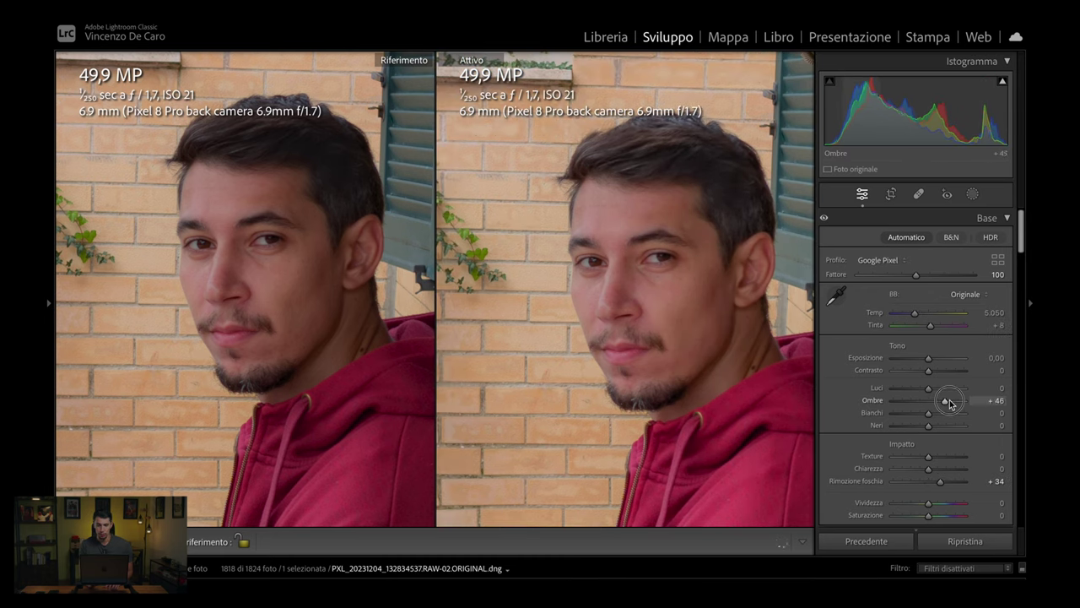
Step: Reset the iPhone photo's Shadows to 0 and fit both photos whole, ending with the iPhone active
key(Right)
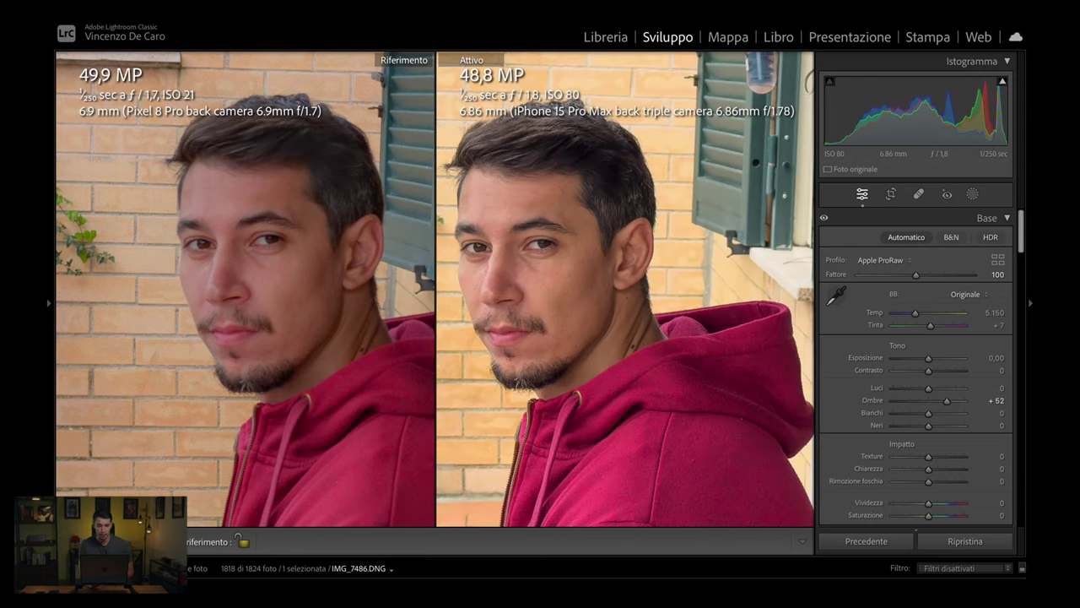
drag(567, 369, 639, 352)
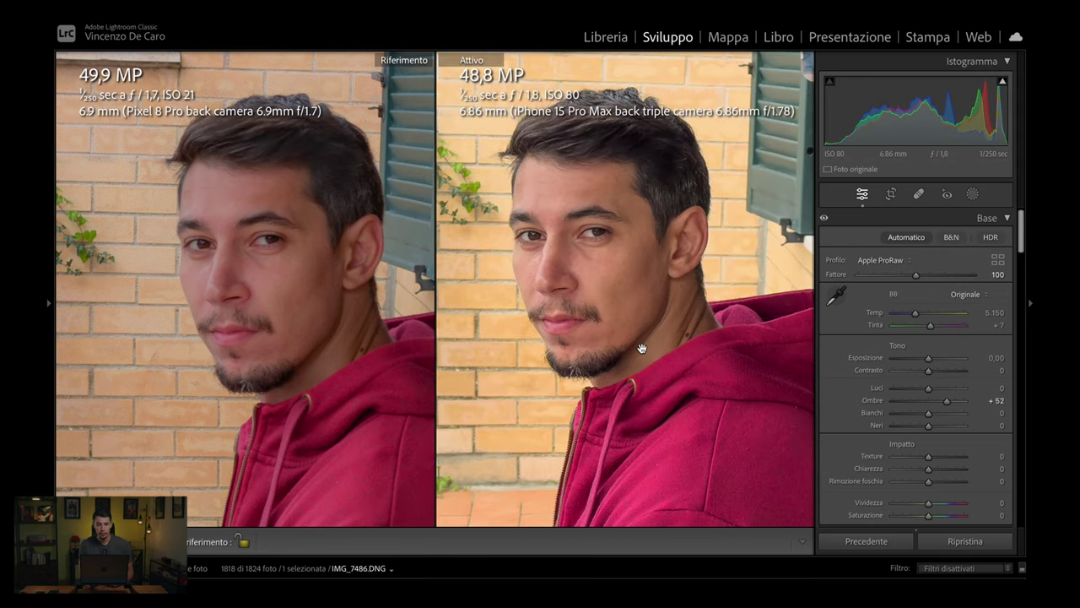
double_click(948, 400)
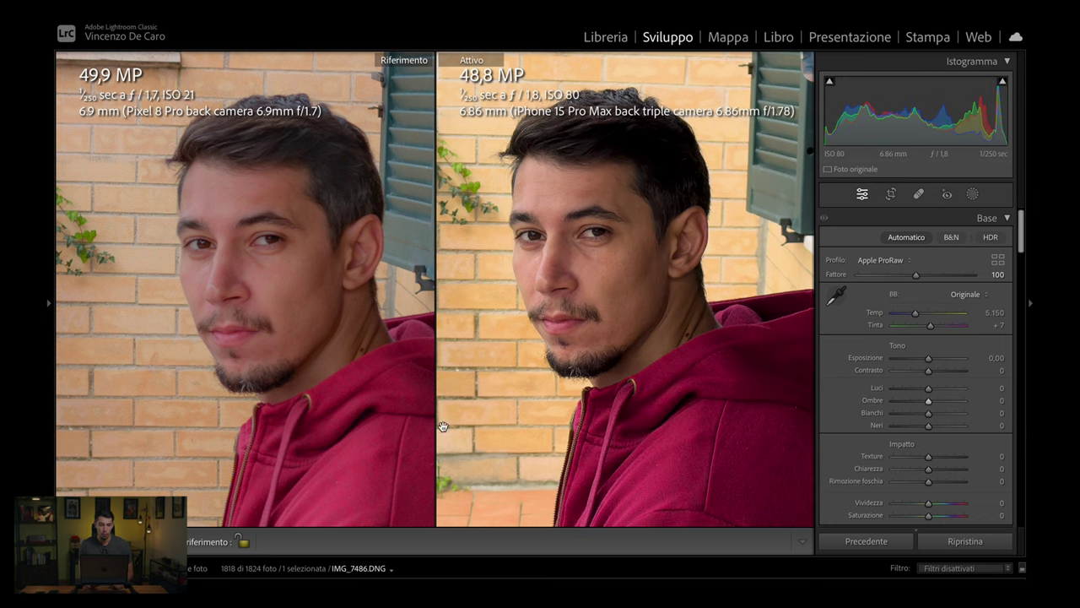
click(467, 418)
click(429, 364)
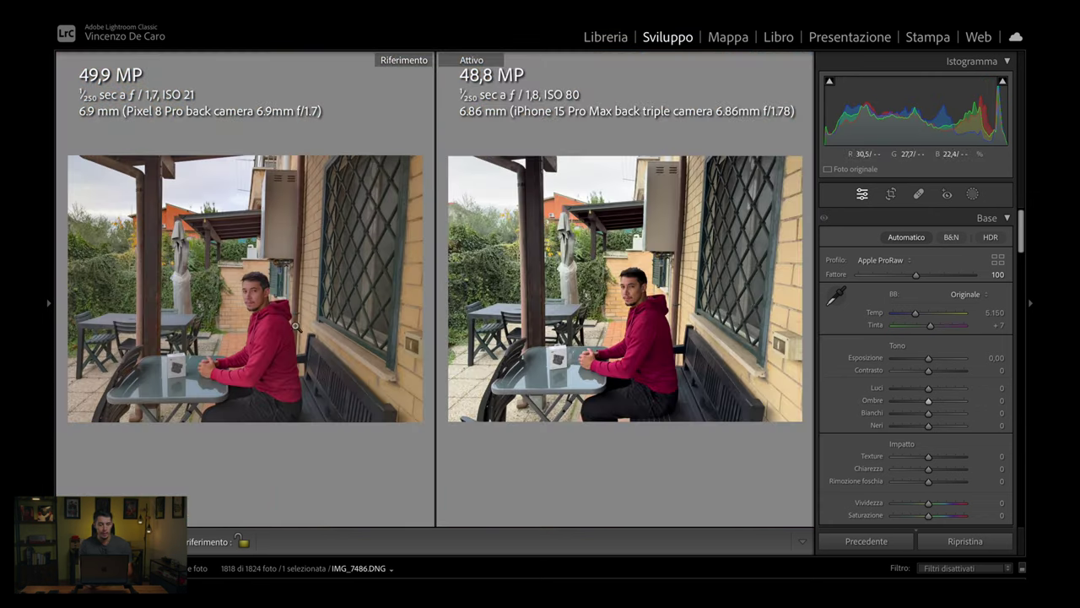
key(Left)
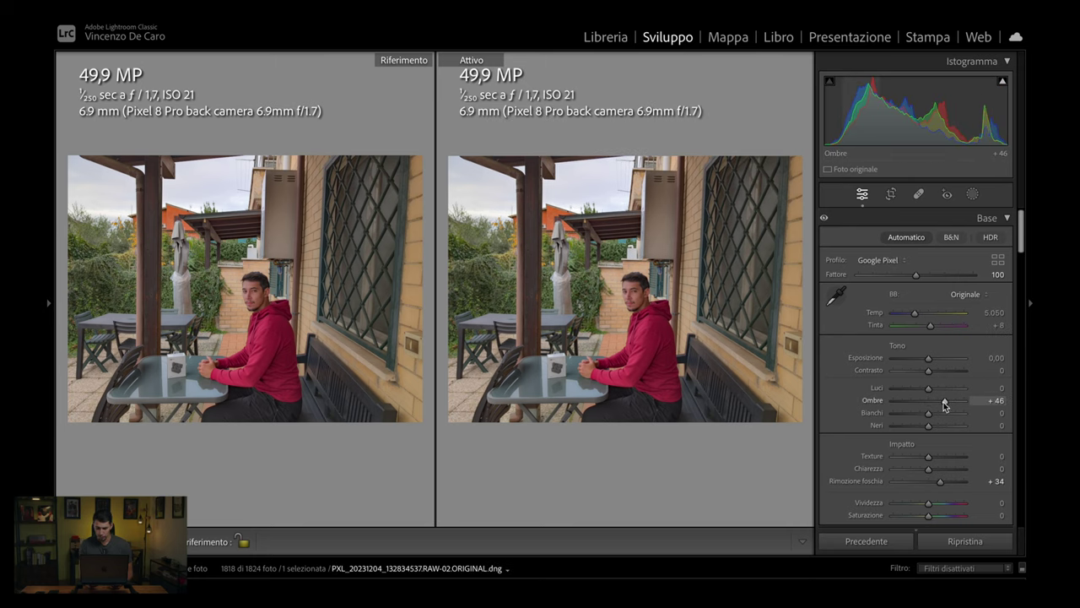
double_click(943, 402)
key(Right)
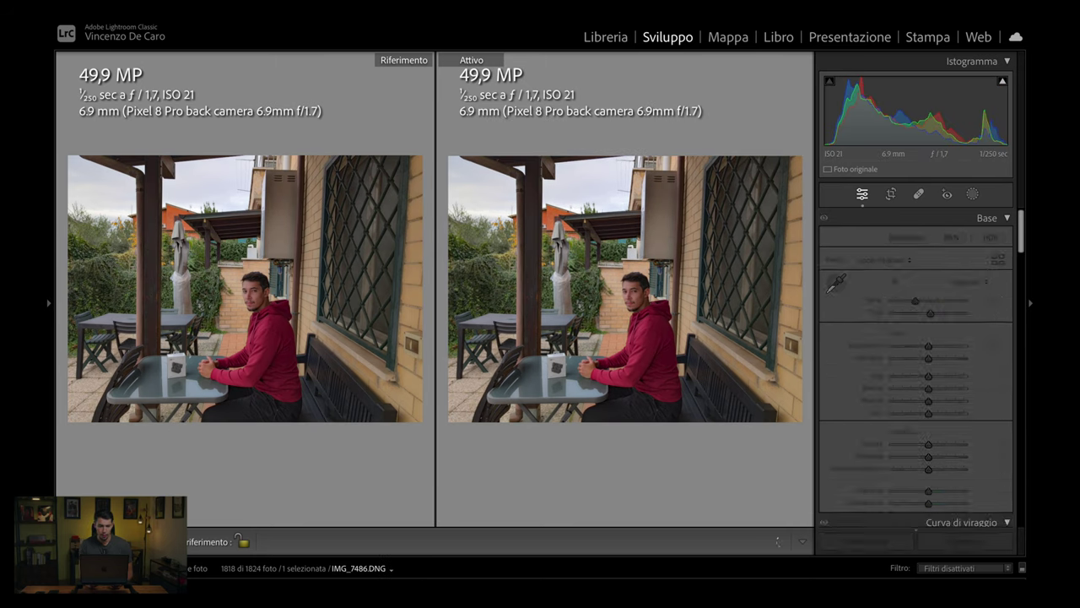
Step: Zoom both portraits twice onto the man's face and pan the Pixel reference to match the iPhone
click(253, 308)
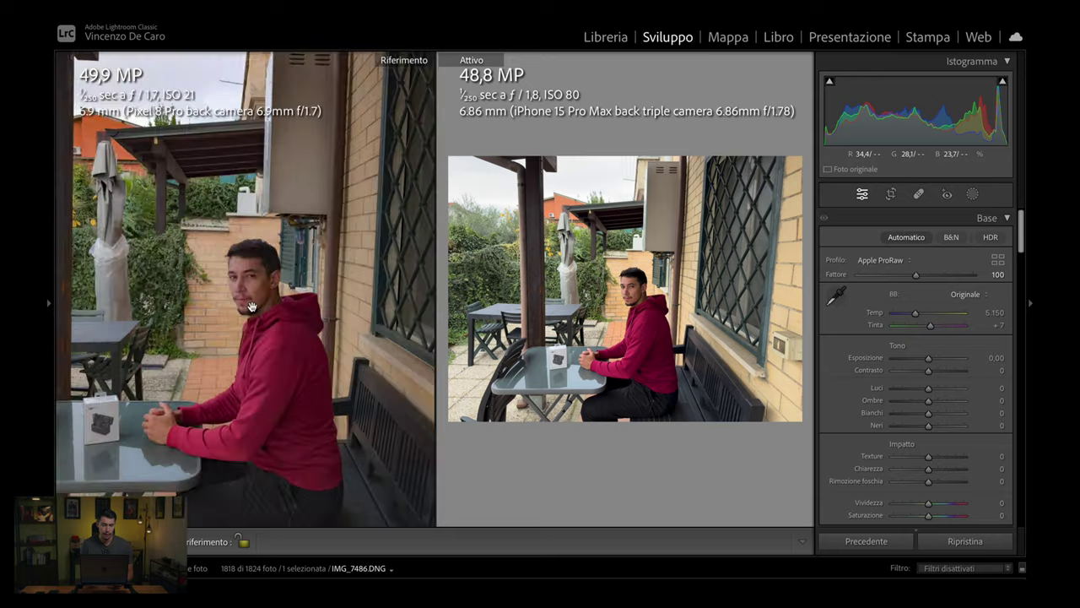
click(253, 305)
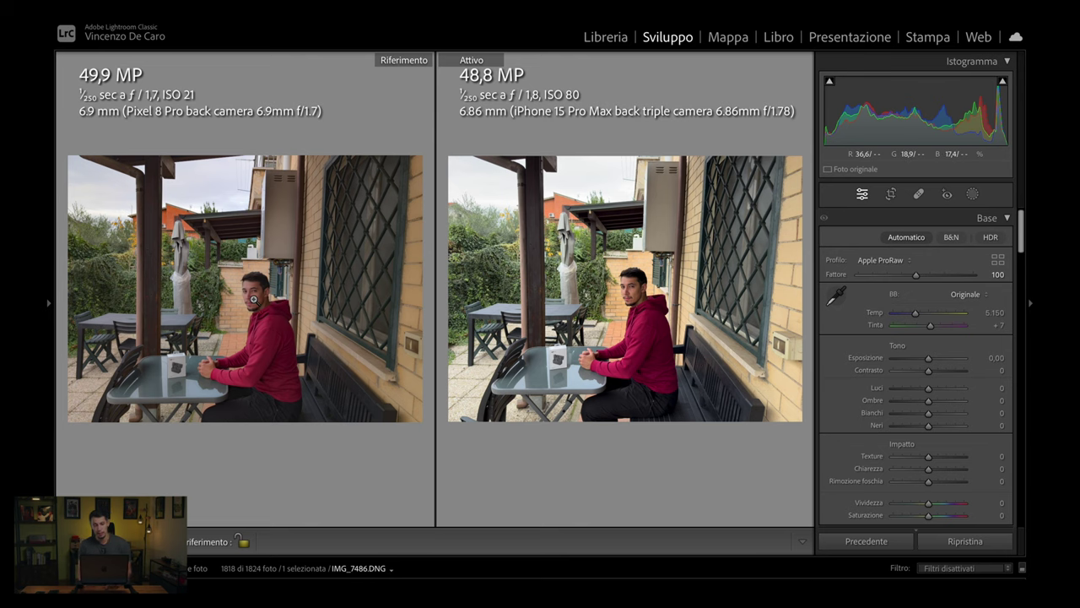
click(253, 298)
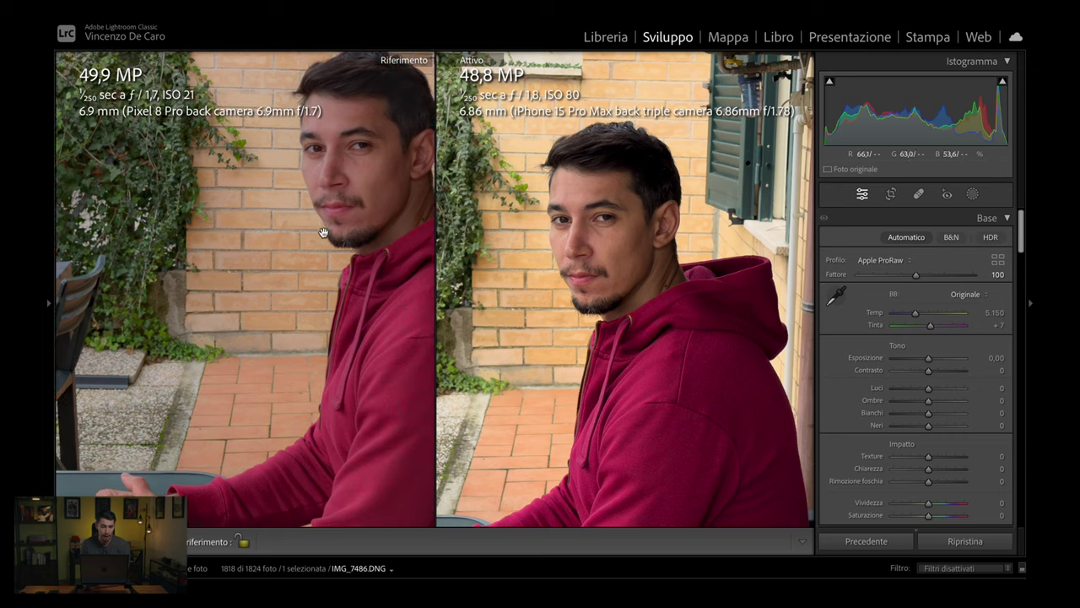
drag(277, 253, 266, 279)
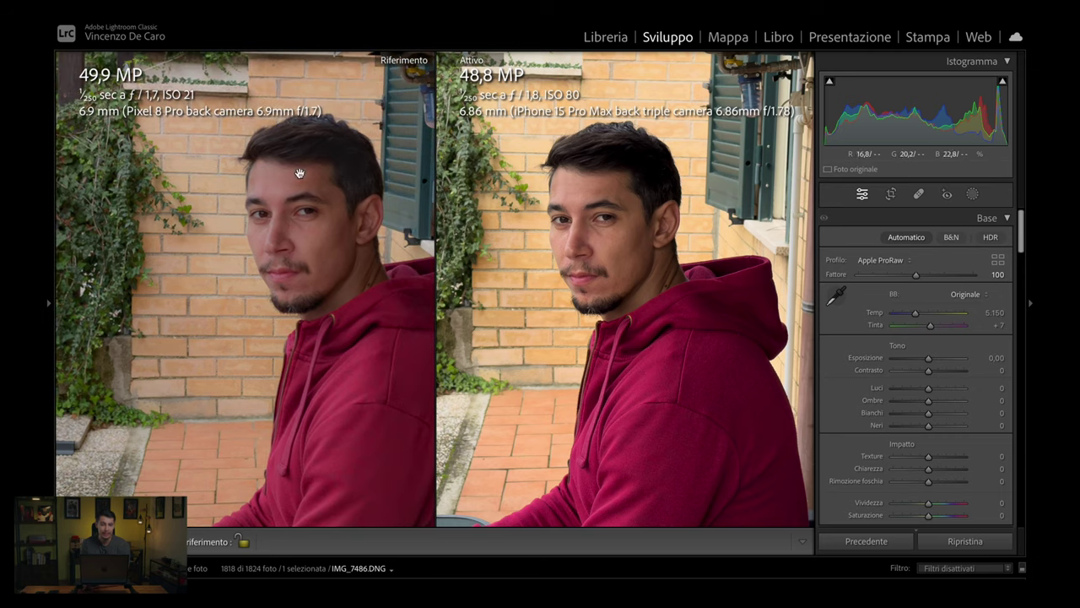
click(325, 237)
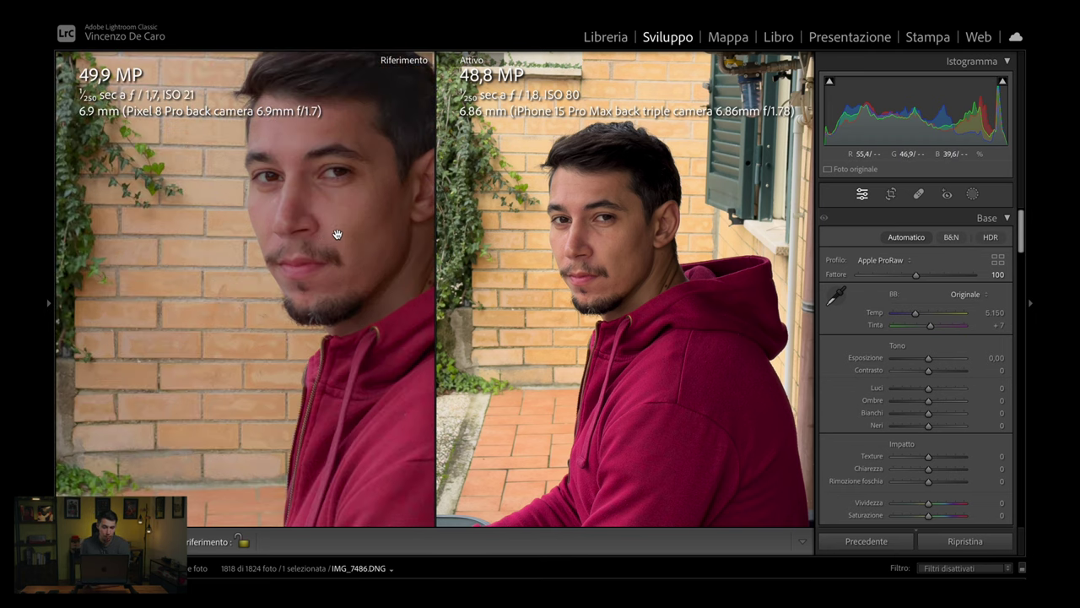
click(268, 219)
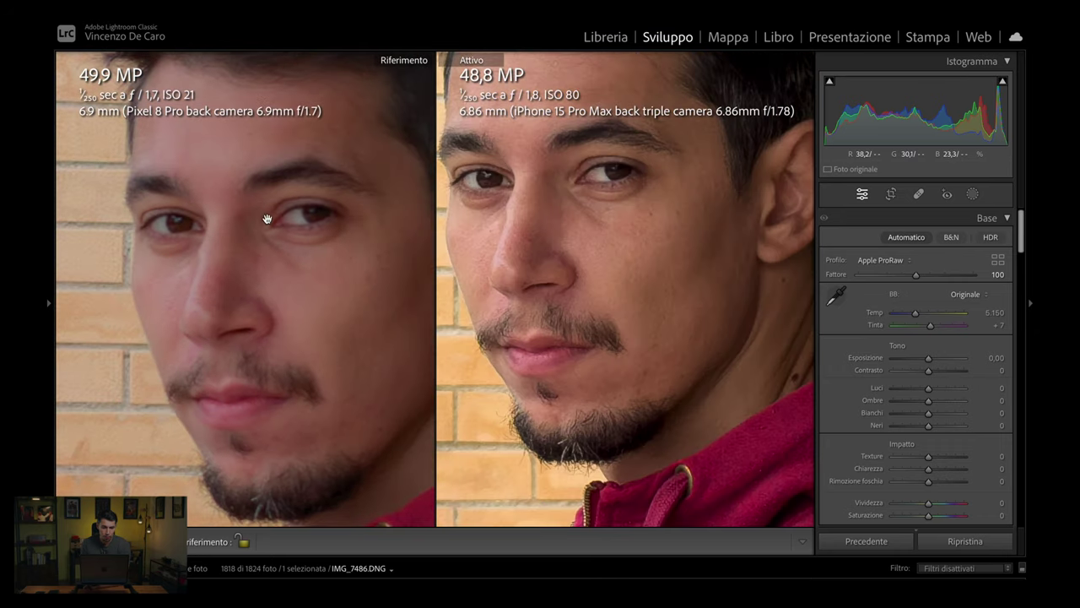
drag(269, 218, 228, 216)
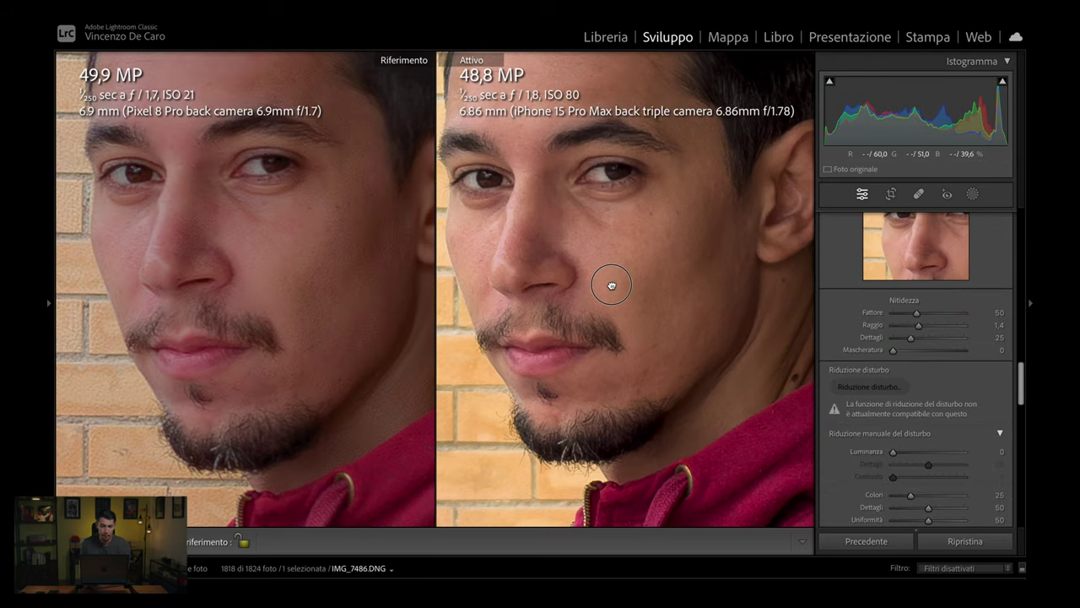
Step: Pan the Pixel reference's face close-up, then fit the Pixel and iPhone photos back to full view
drag(309, 345, 315, 313)
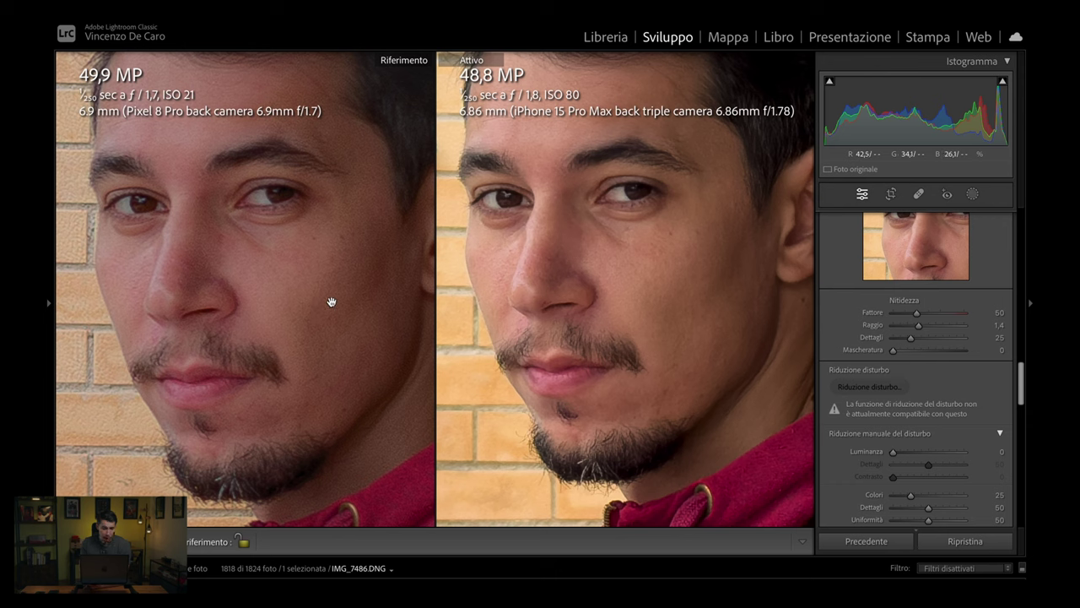
drag(400, 294, 363, 306)
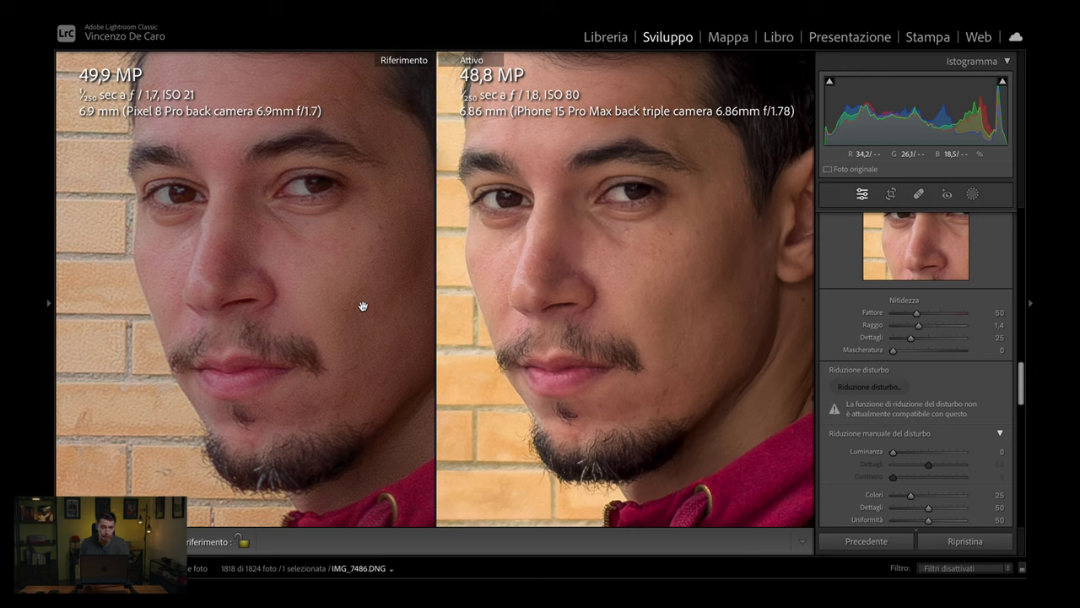
click(363, 305)
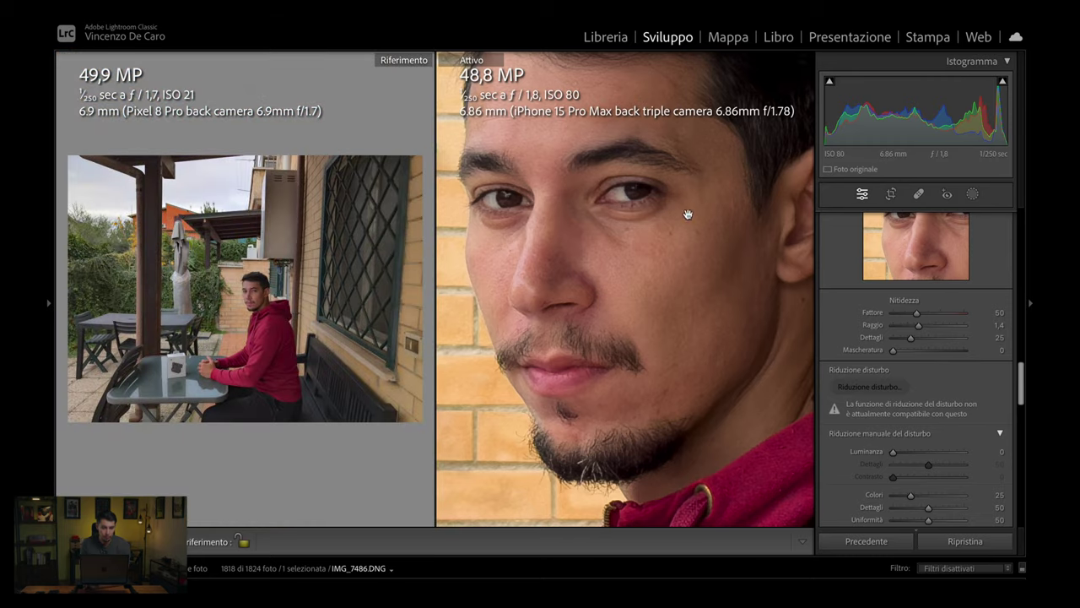
click(688, 214)
scroll(916, 380, down, 2)
Step: Zoom the iPhone and Pixel photos onto the DJI Mic box and pan them into matching framing
click(553, 352)
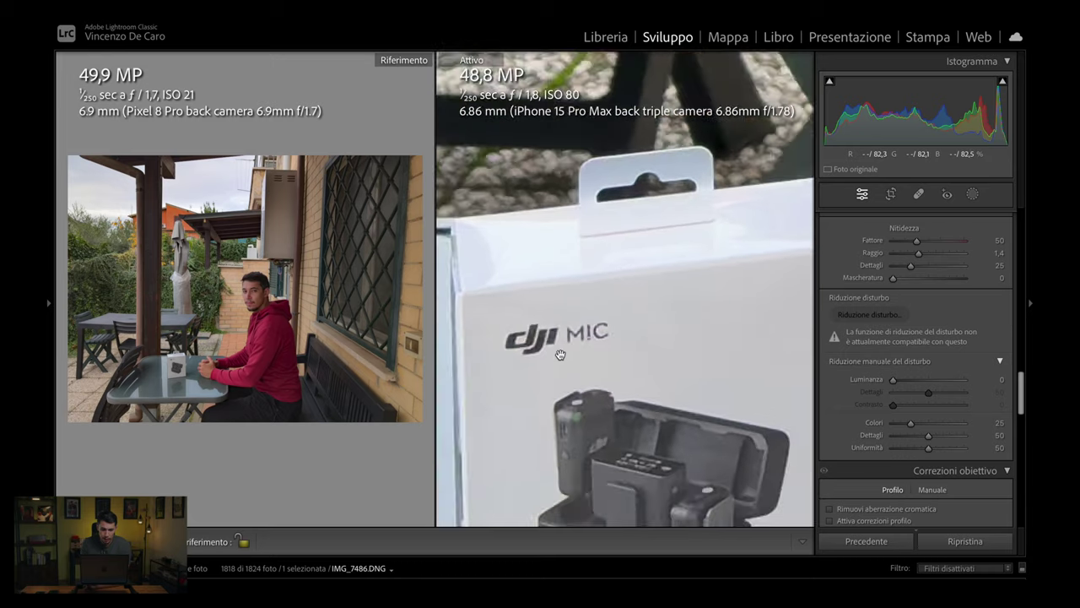
click(559, 355)
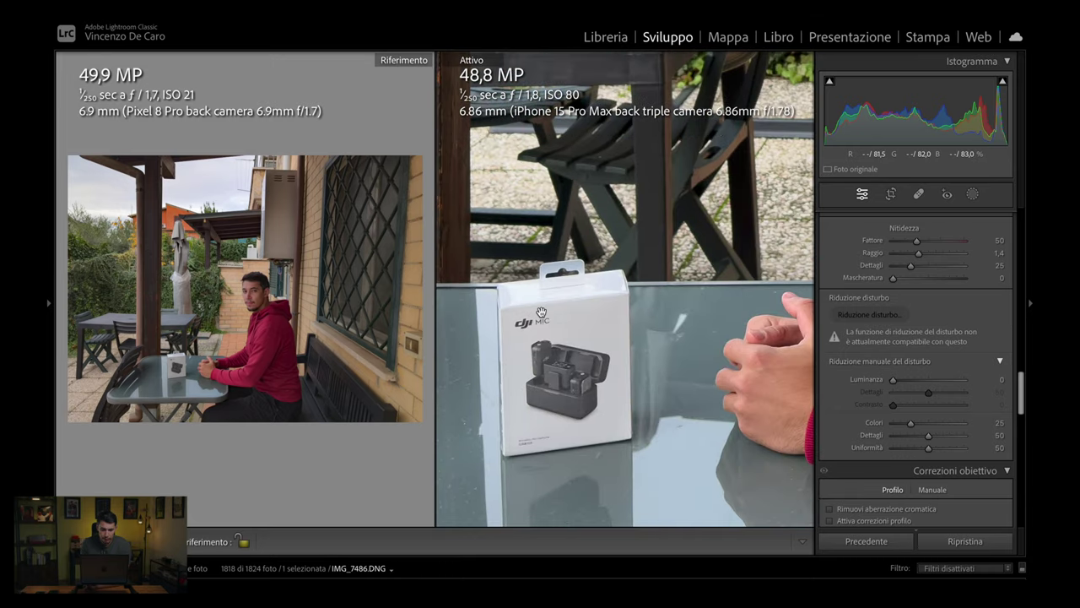
click(541, 312)
click(185, 364)
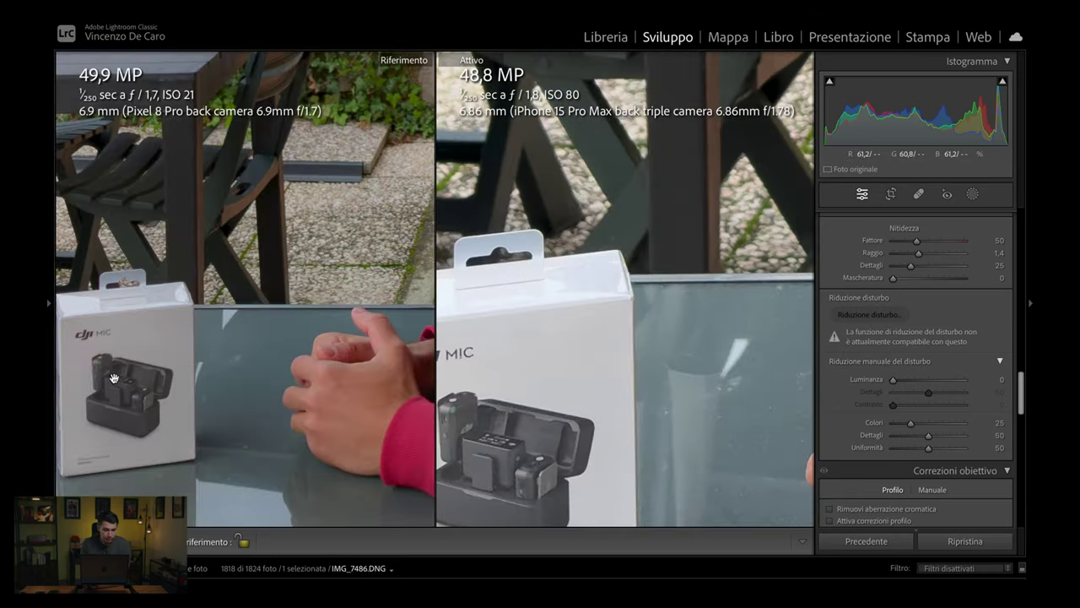
click(113, 377)
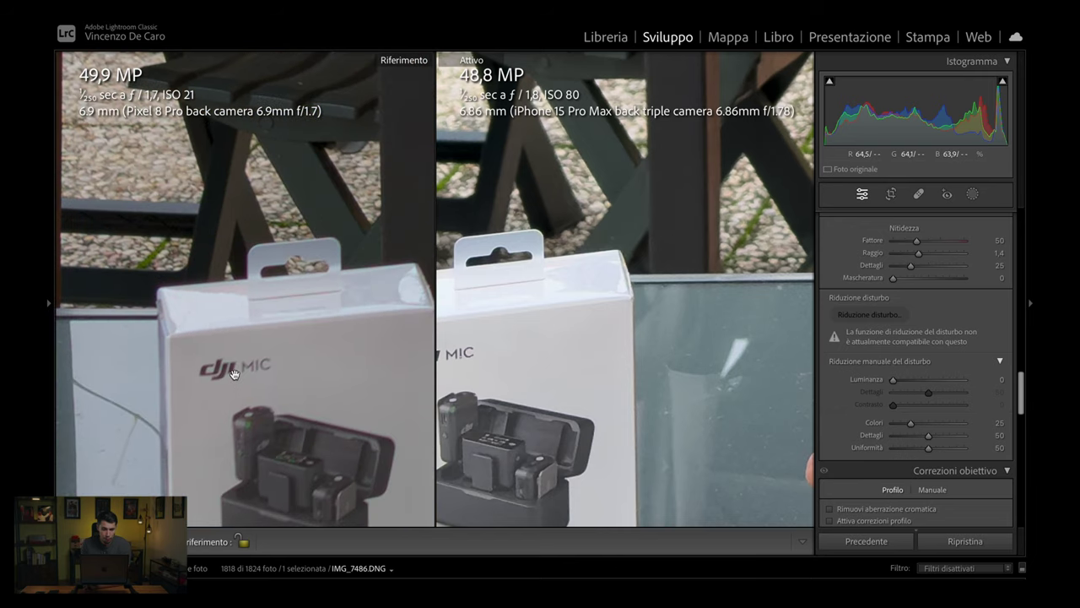
click(579, 338)
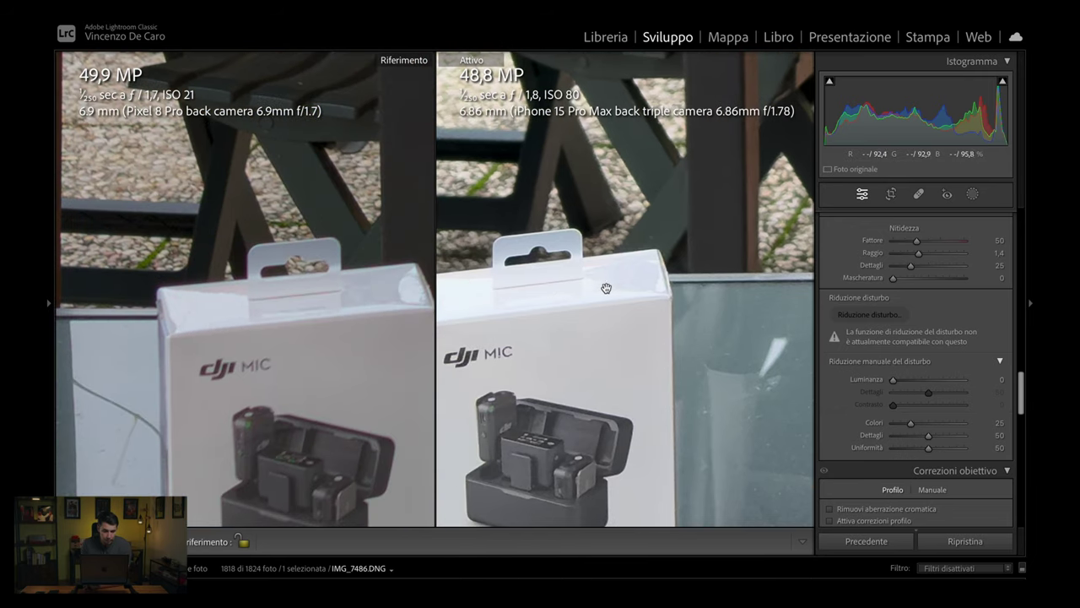
drag(552, 290, 571, 293)
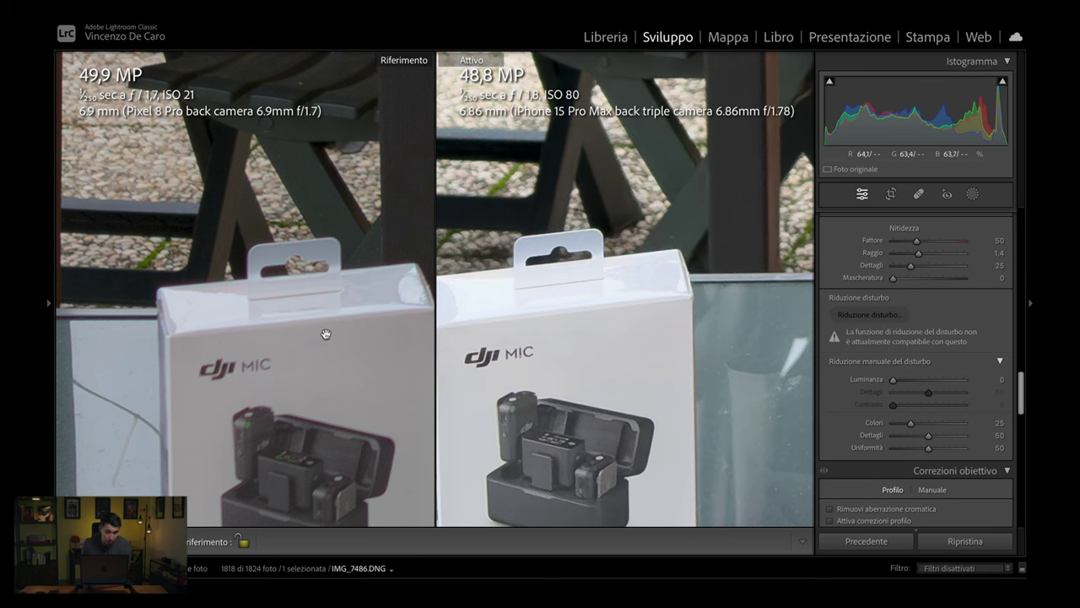
scroll(316, 354, down, 3)
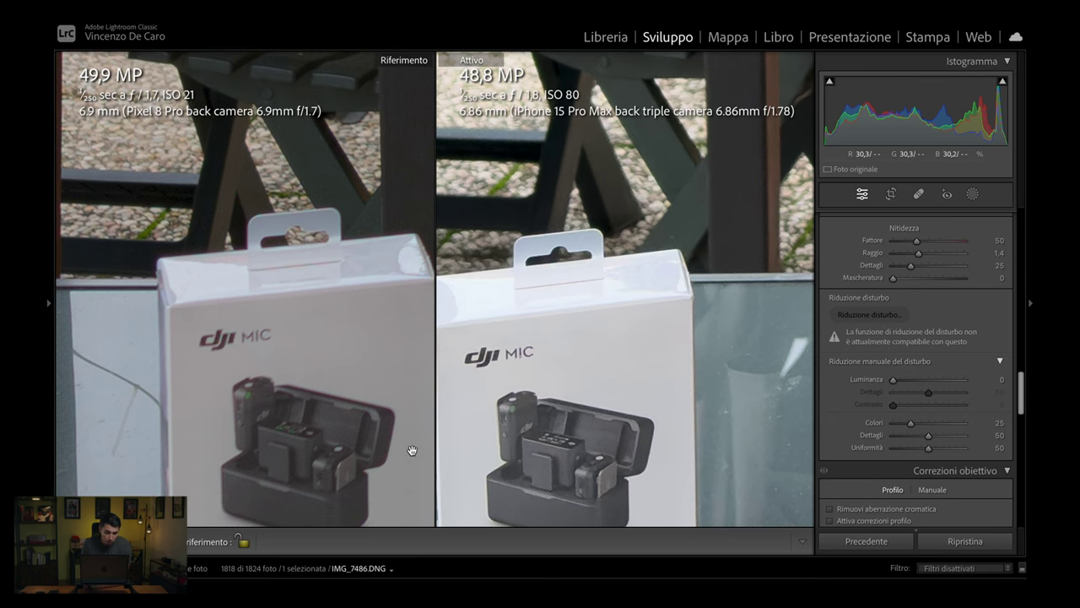
drag(650, 472, 670, 454)
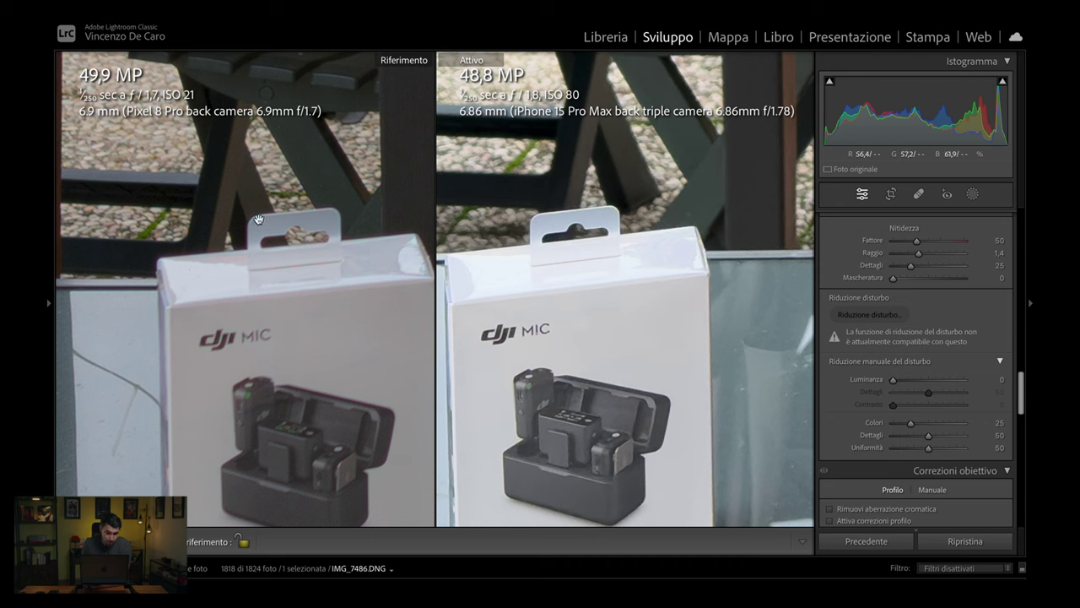
Step: Make the Xiaomi 13 Ultra photo the active image, fitted whole beside the Pixel reference
click(393, 246)
key(Right)
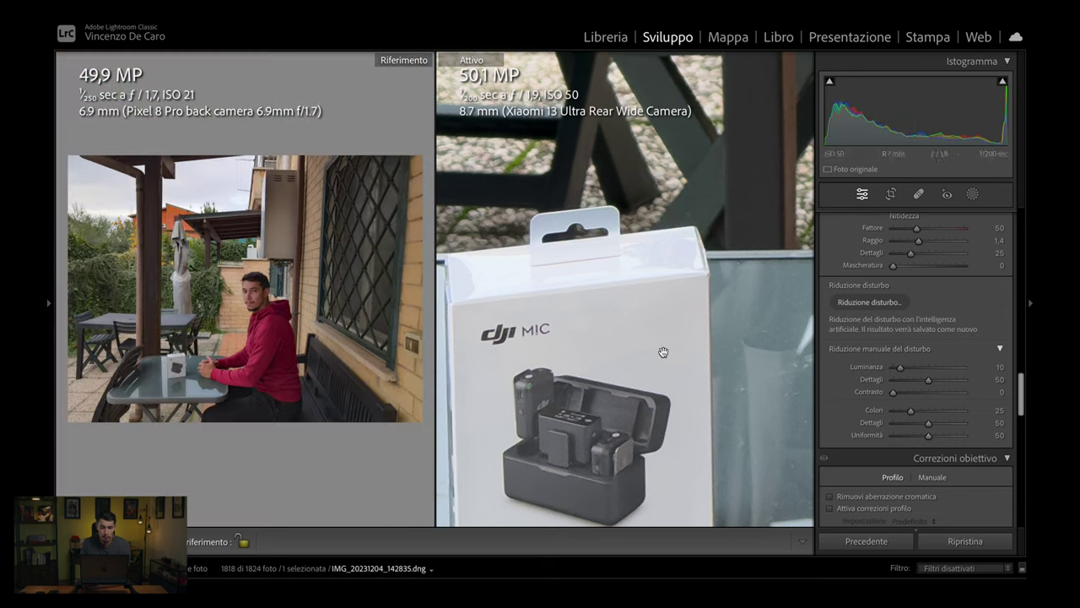
click(663, 352)
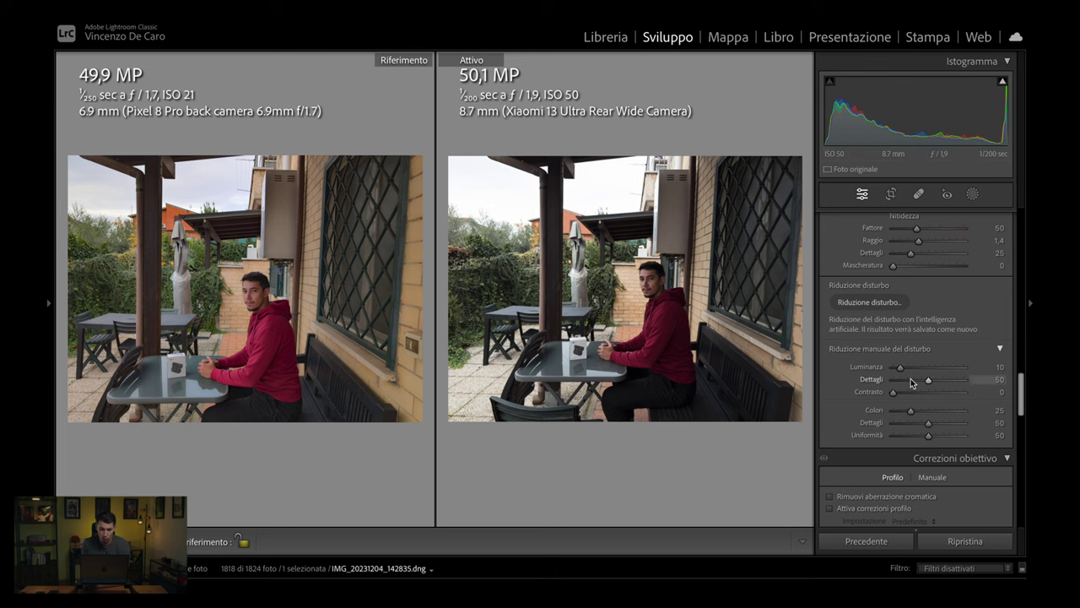
scroll(910, 378, up, 3)
scroll(925, 388, up, 5)
scroll(925, 388, up, 2)
mouse_move(928, 374)
mouse_down()
mouse_move(898, 375)
mouse_move(950, 388)
mouse_up()
Step: Zoom the Xiaomi and Pixel photos onto the man's face and pan them into aligned close-ups
click(648, 284)
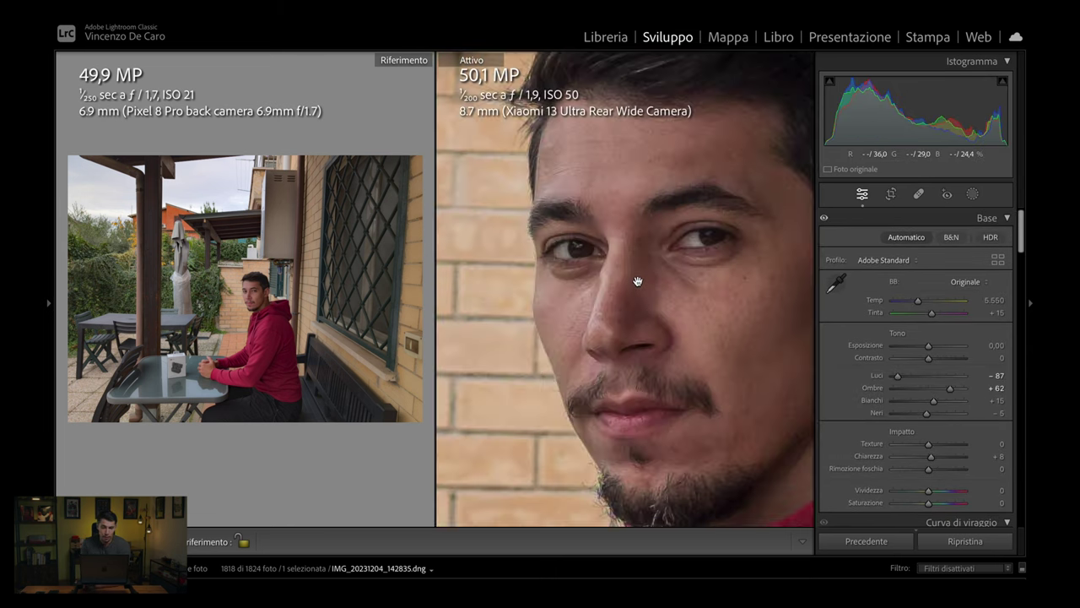
drag(627, 285, 577, 283)
click(270, 284)
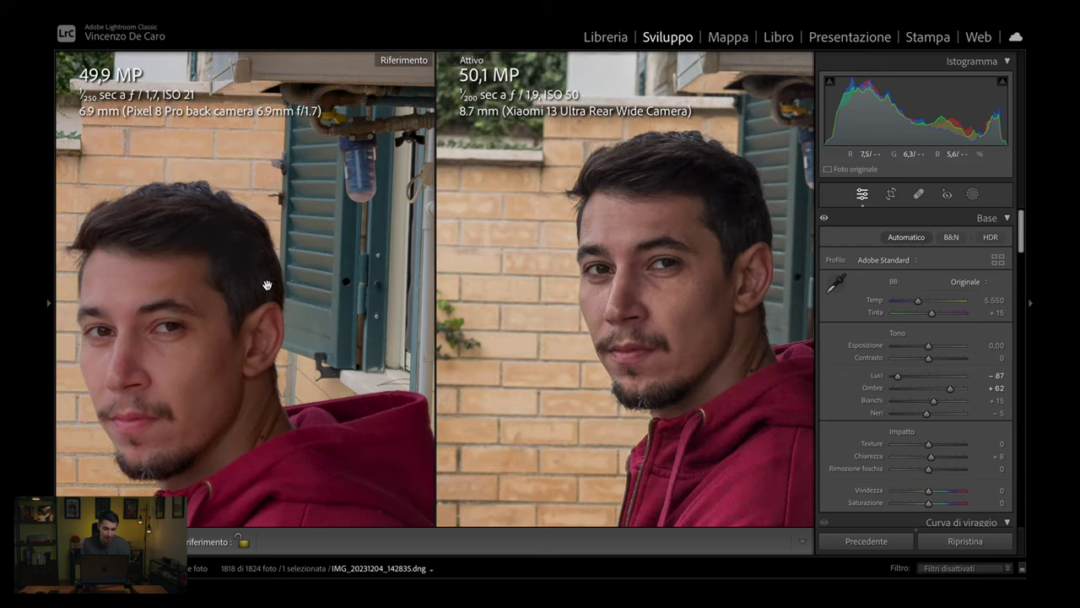
drag(270, 284, 268, 247)
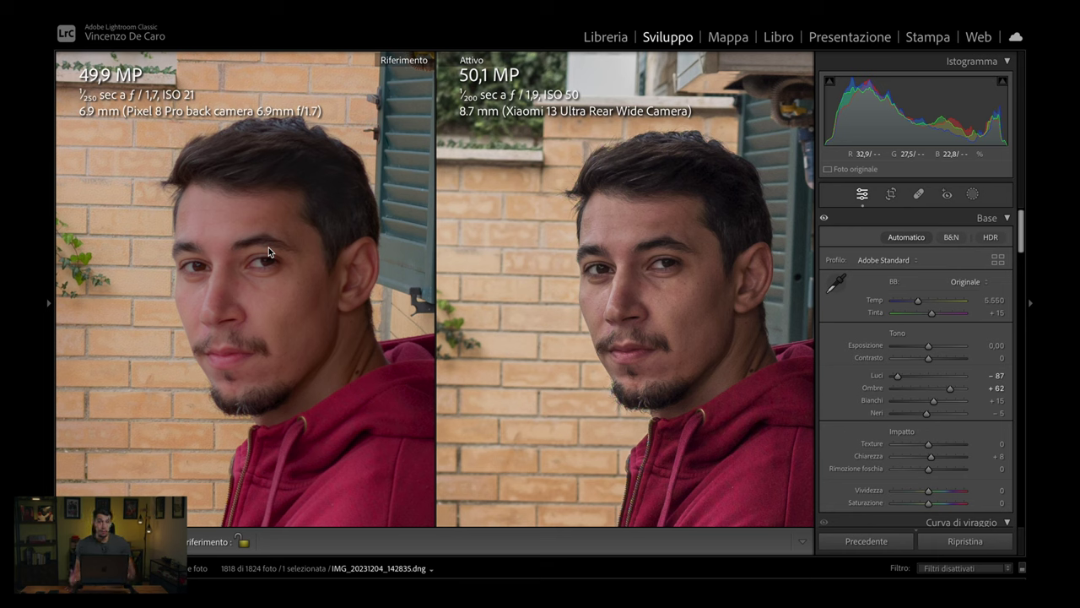
drag(633, 323, 602, 322)
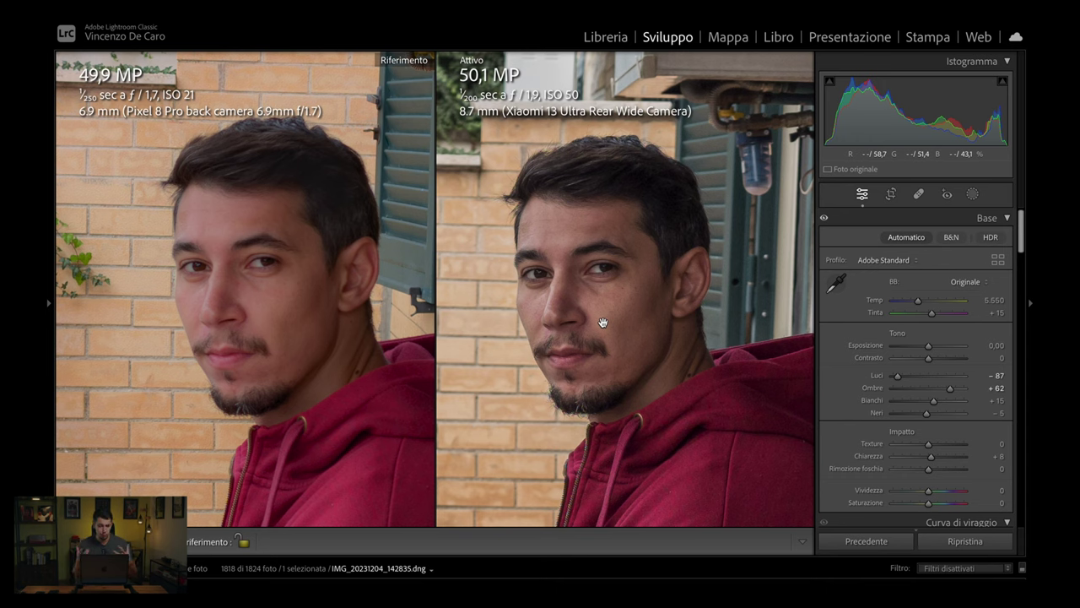
drag(579, 361, 514, 267)
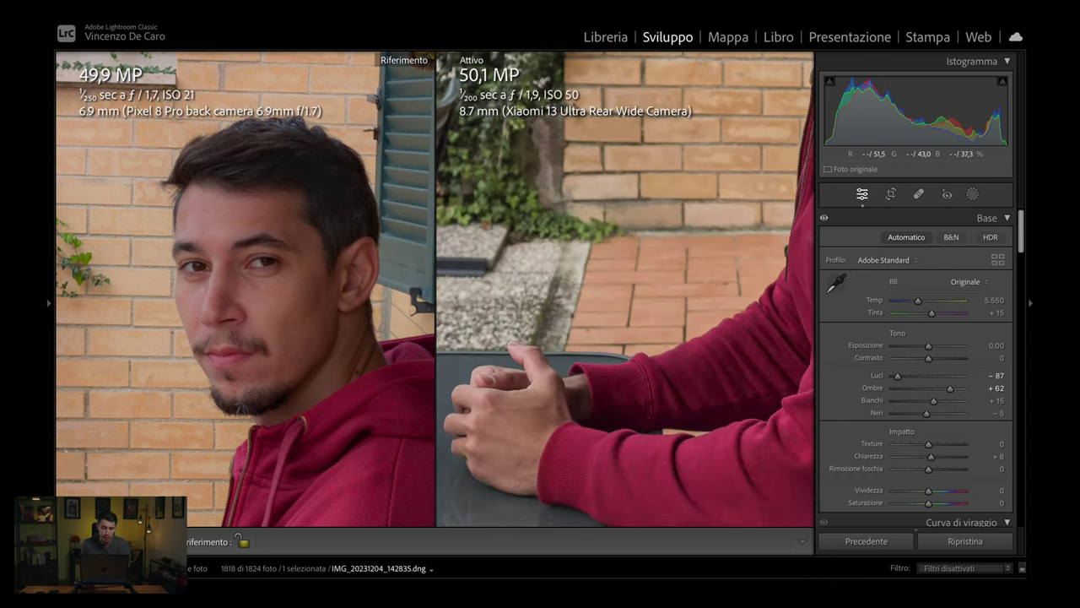
Step: Compare both photos zoomed on the DJI Mic box with panels hidden, then fit both whole
key(Right)
key(Right)
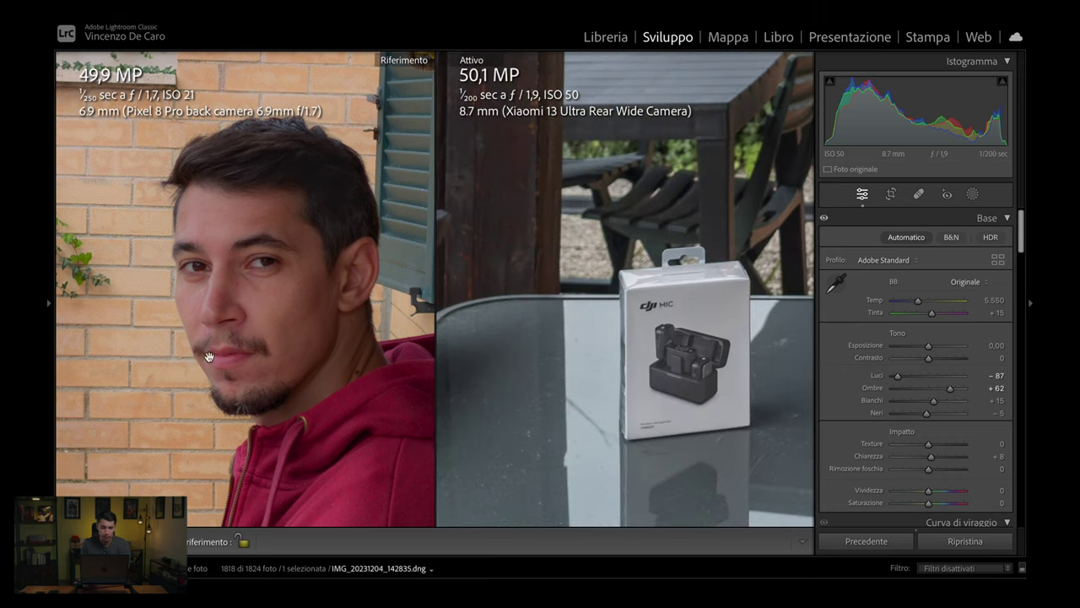
key(Right)
key(Right)
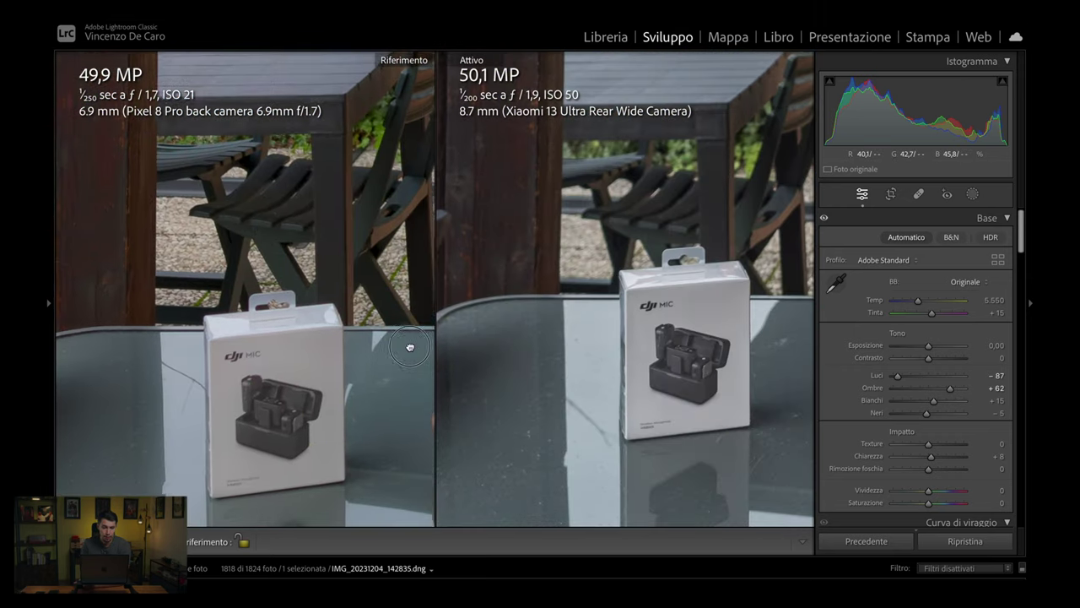
click(344, 340)
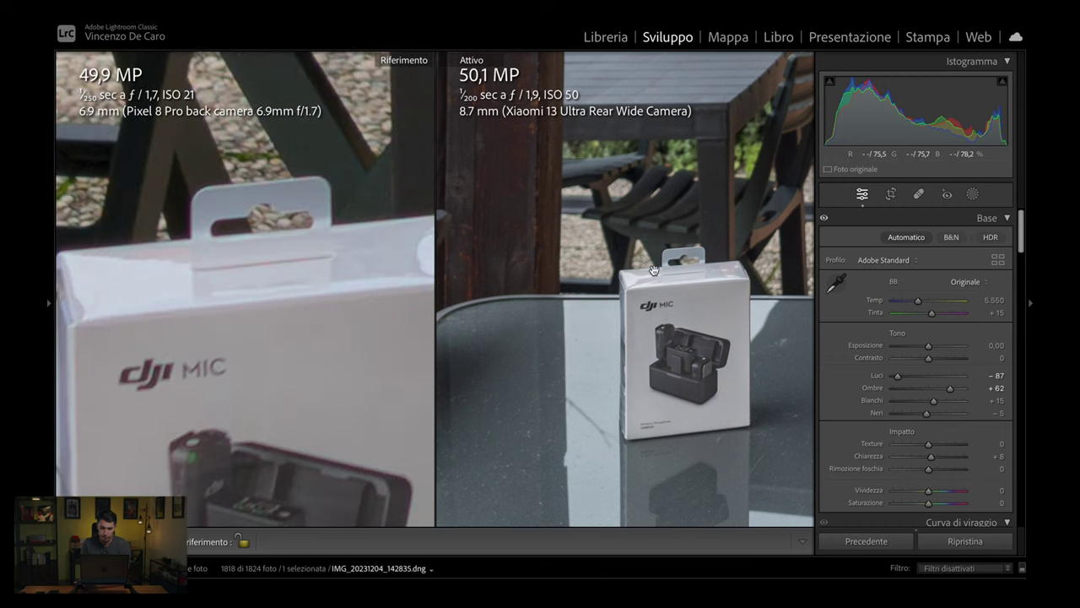
click(1030, 305)
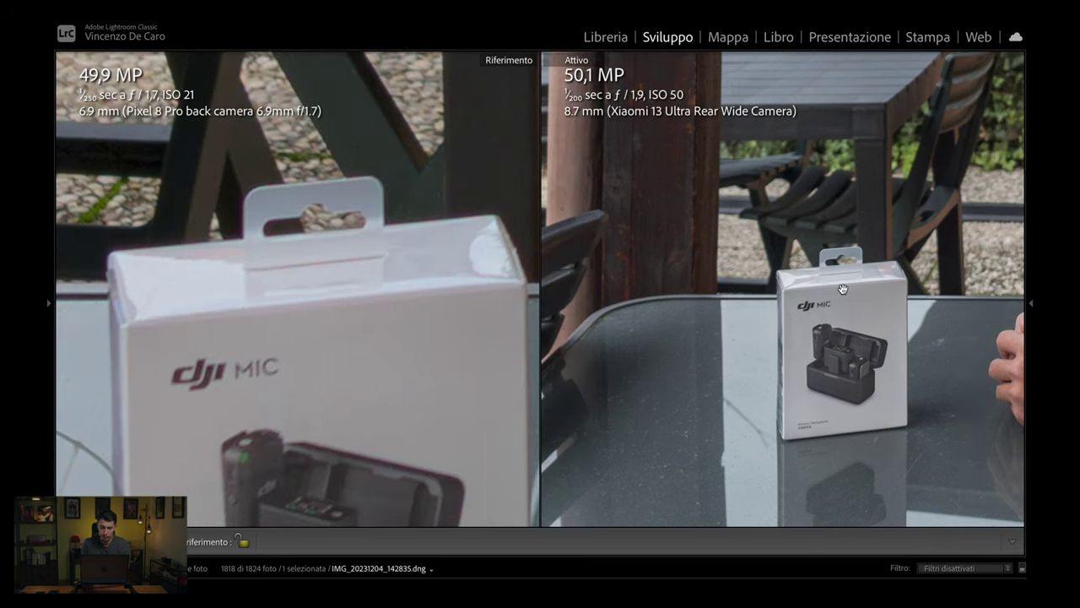
click(843, 288)
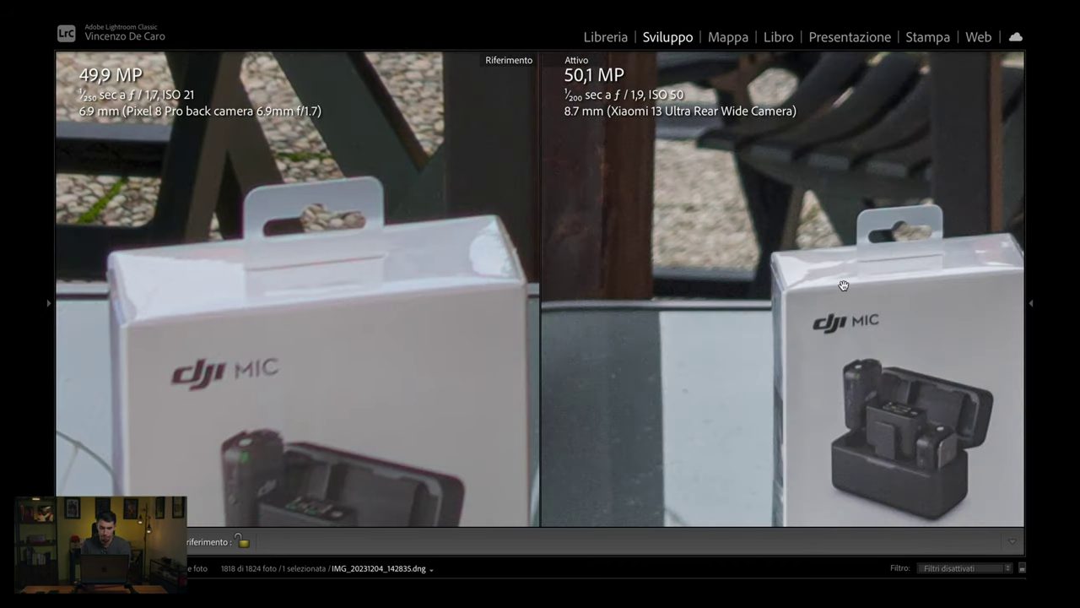
drag(843, 285, 707, 305)
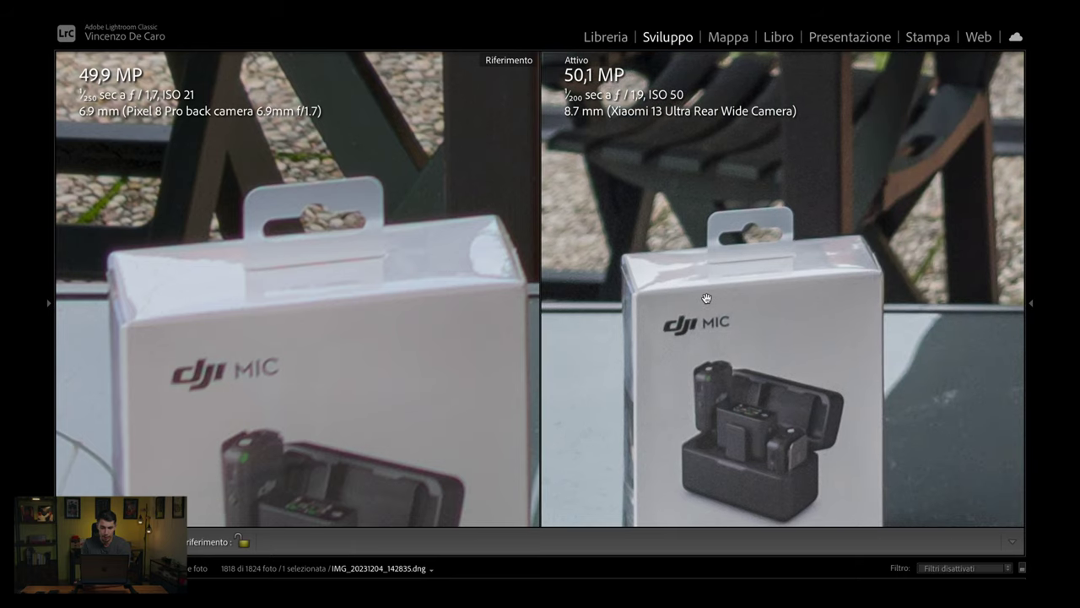
scroll(705, 297, up, 3)
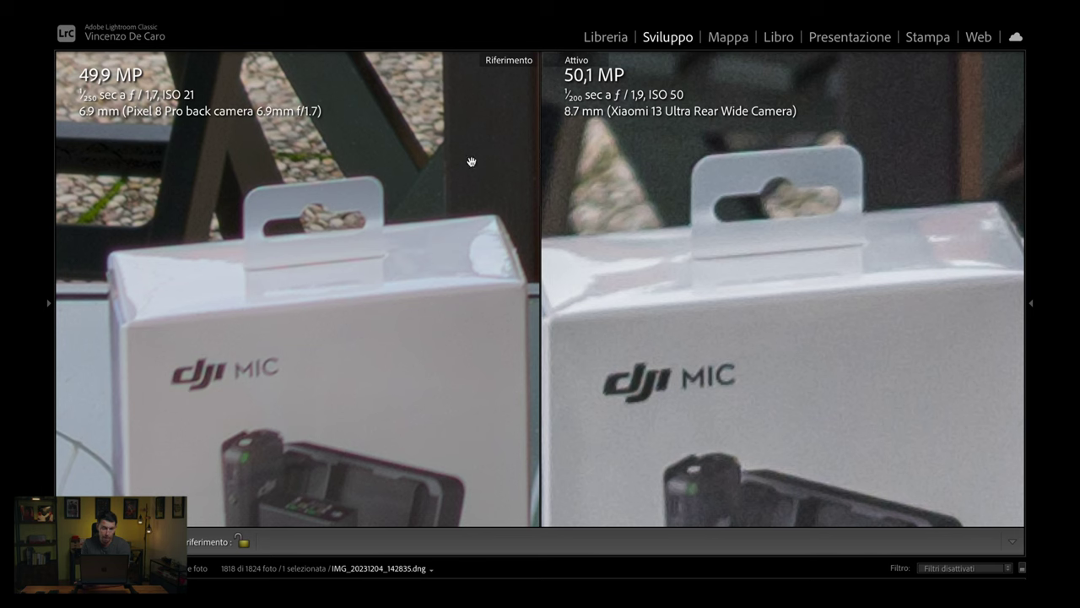
click(547, 244)
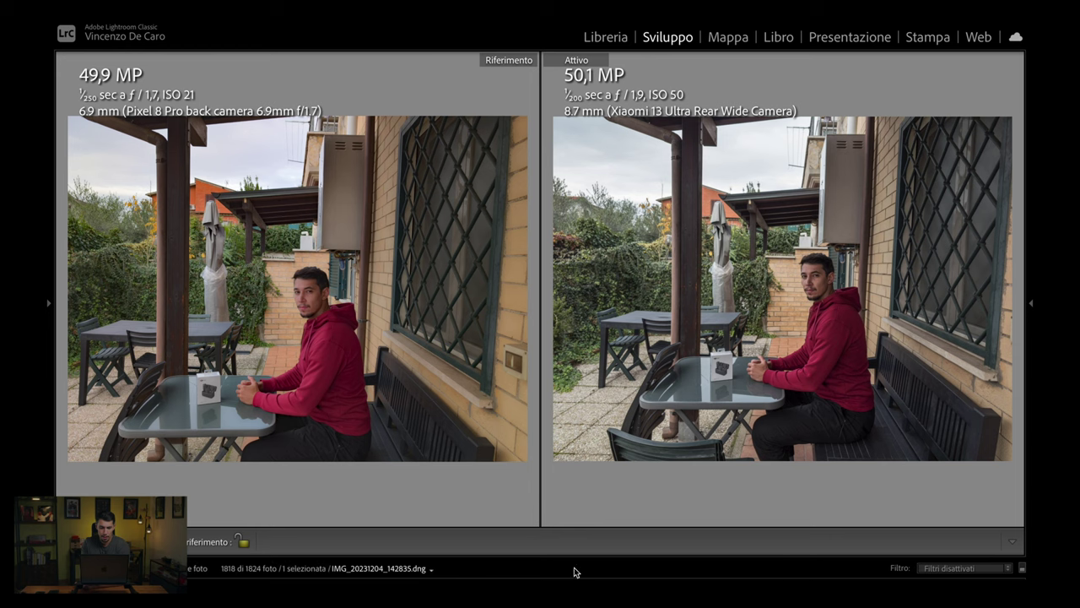
Step: Step the active photo to the iPhone ultrawide IMG_7487.DNG beside the Pixel 2.23 mm reference
key(Right)
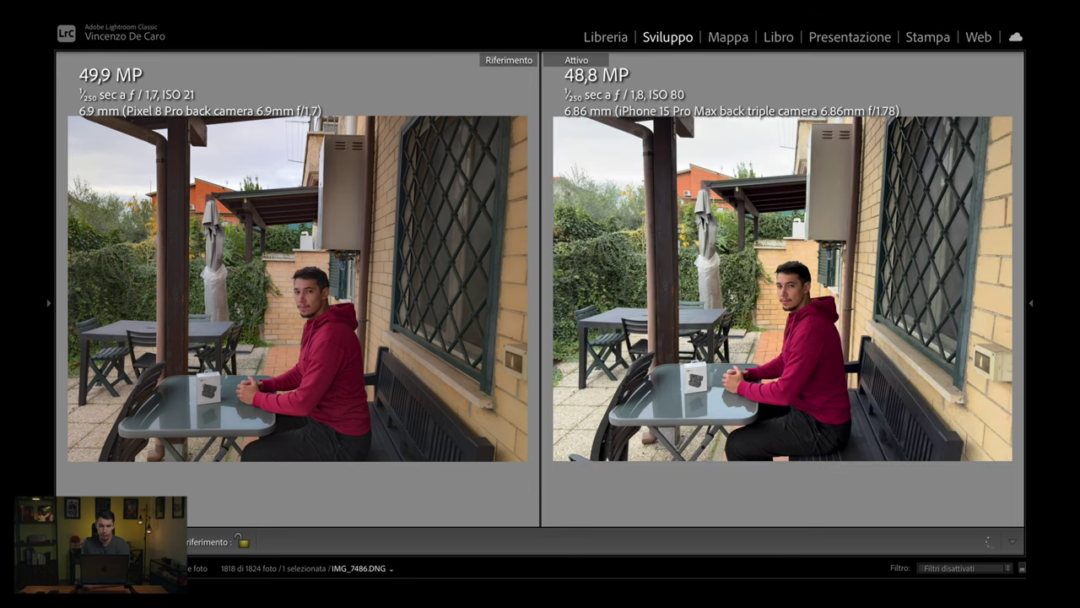
key(Right)
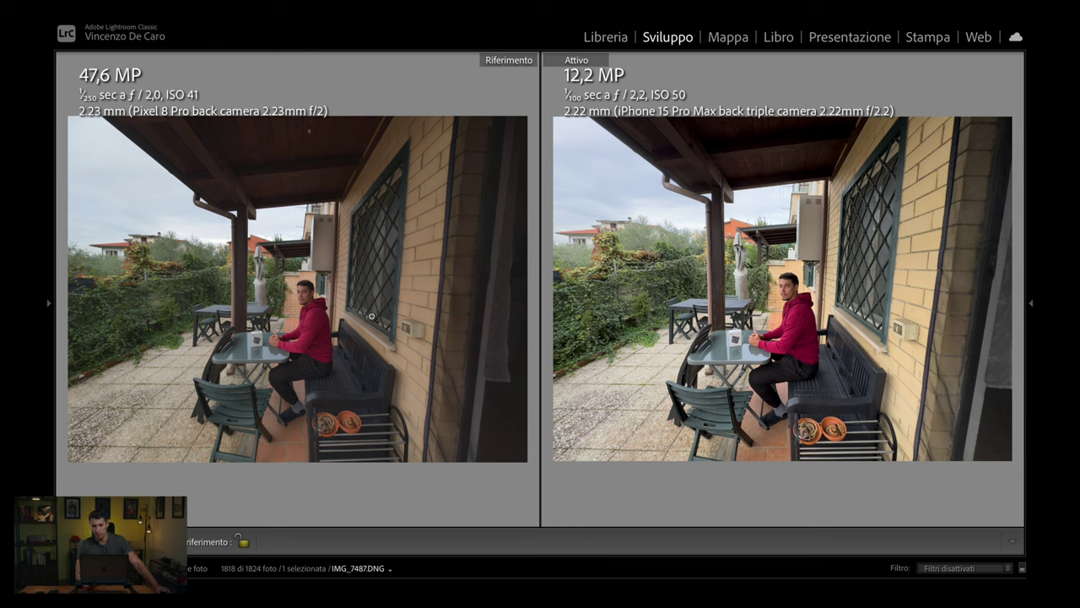
Step: Zoom the Pixel and iPhone ultrawide shots to 1:1 on the face, align them, and show the Develop panel
click(304, 303)
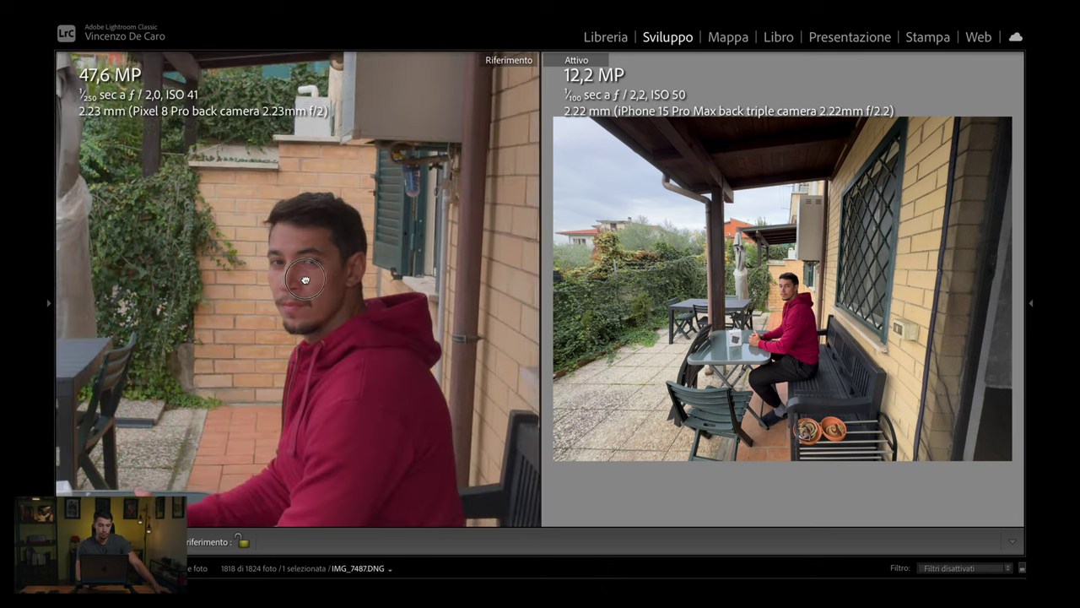
click(794, 293)
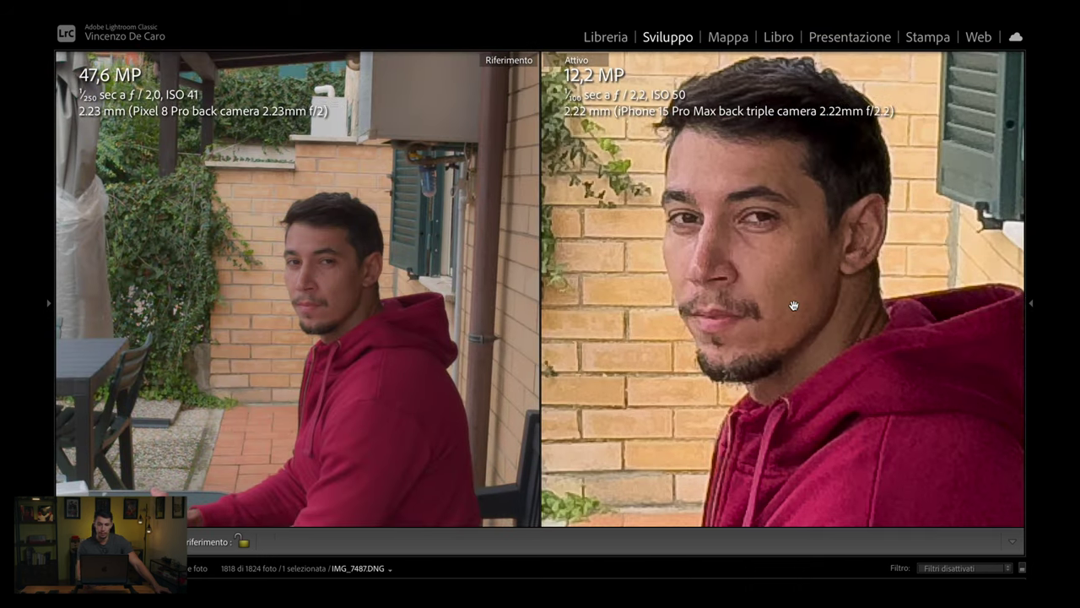
click(748, 287)
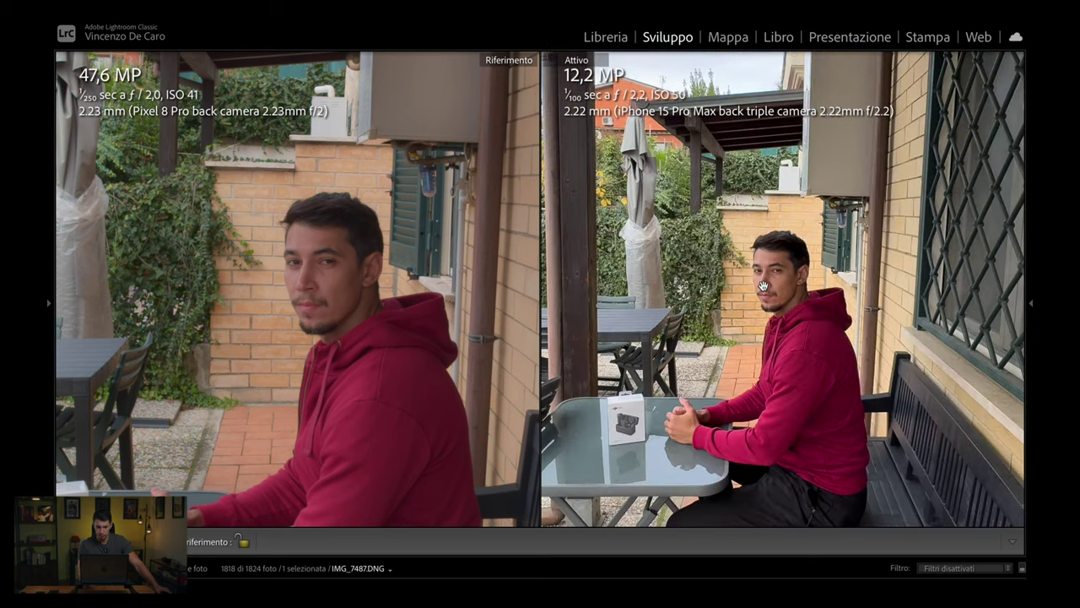
click(763, 286)
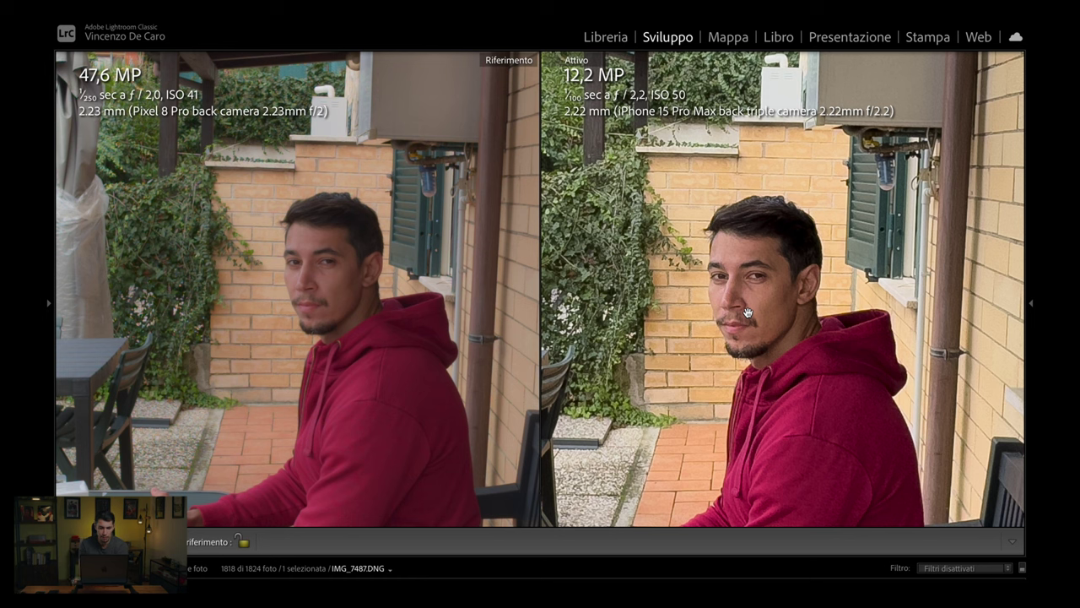
drag(747, 313, 736, 312)
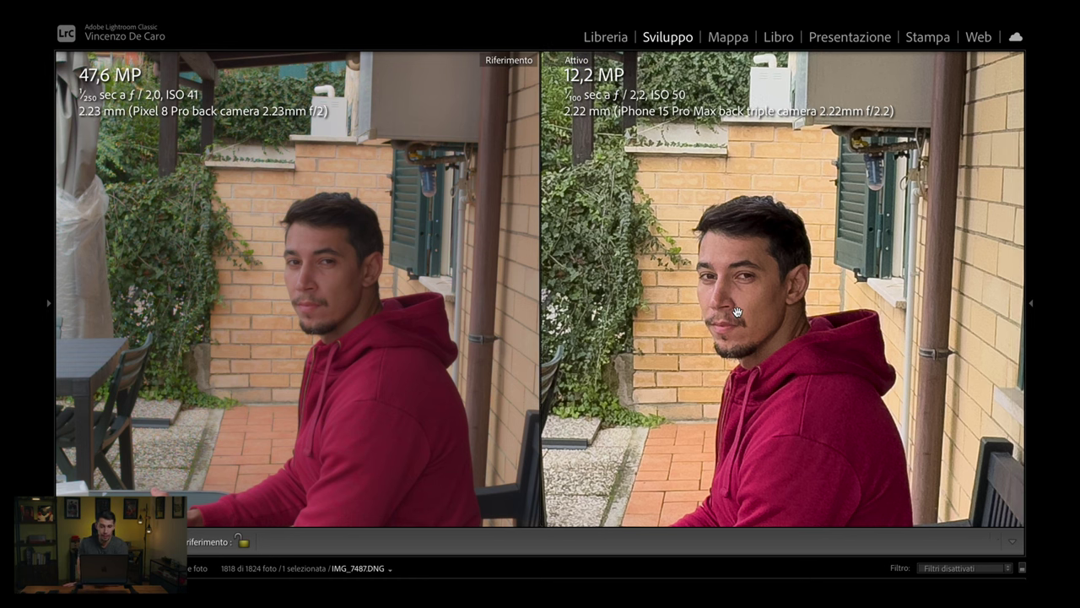
key(F8)
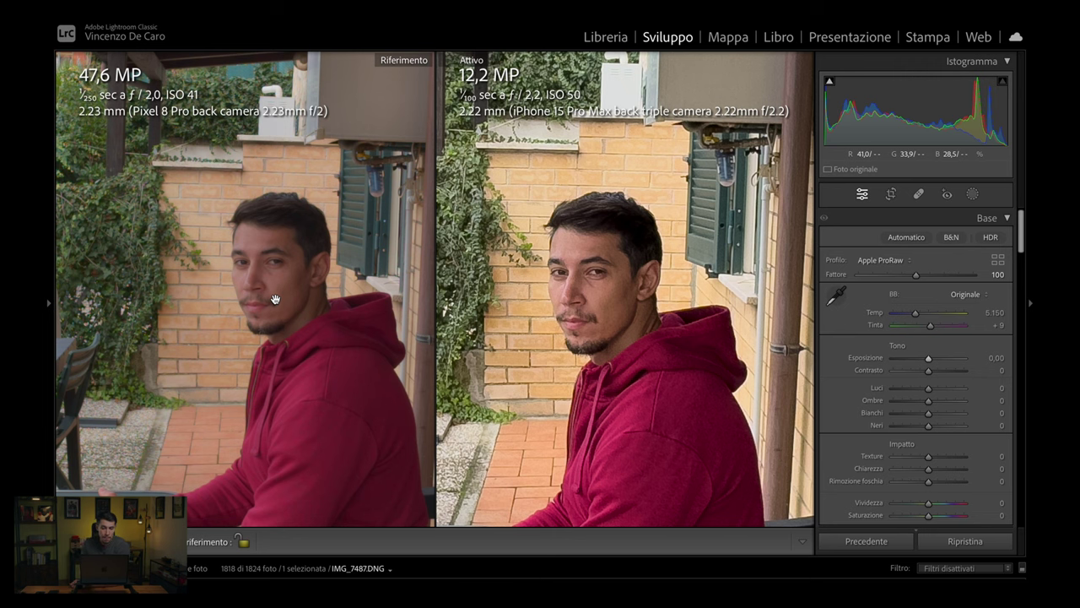
Step: Arrow through the filmstrip to the Xiaomi ultrawide IMG_20231204_142948.dng as the active photo
key(Right)
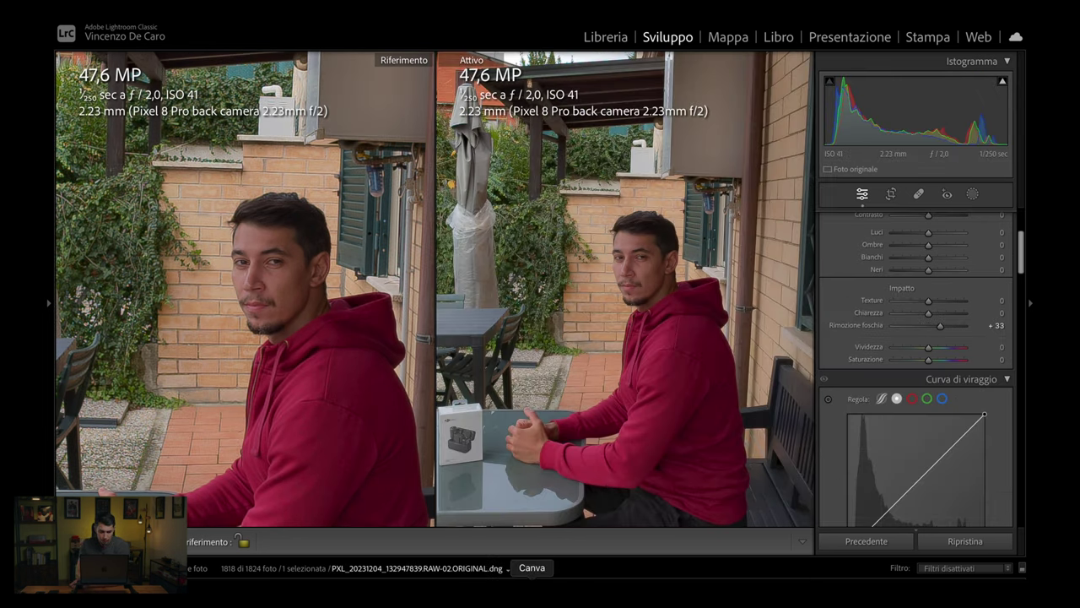
key(Right)
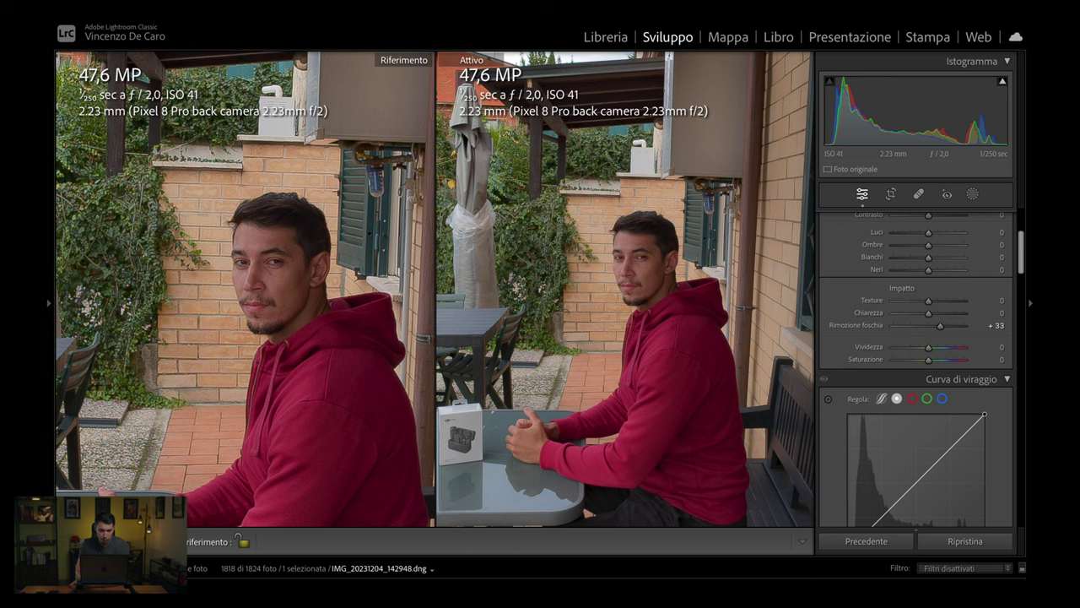
key(Left)
key(Left)
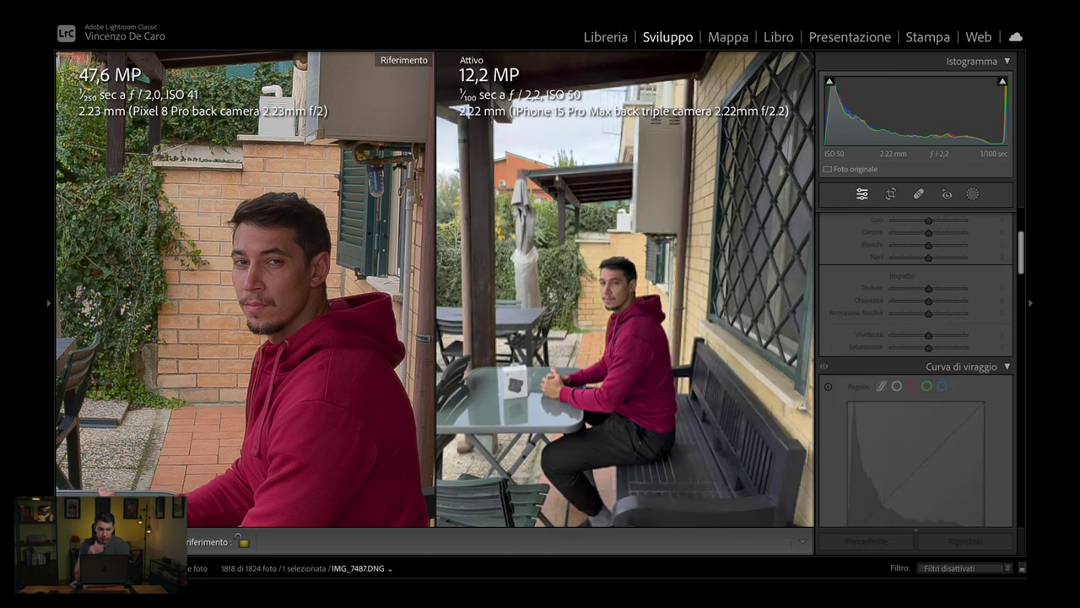
Step: Zoom the active and Pixel ultrawide shots in and out on the face, ending with the active zoomed in
click(603, 294)
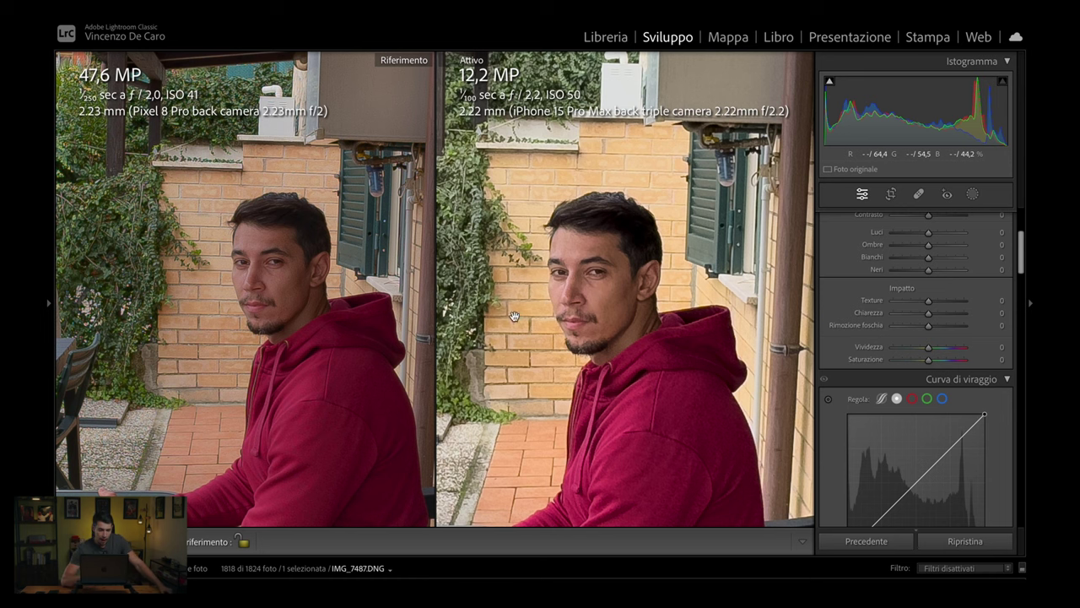
click(226, 277)
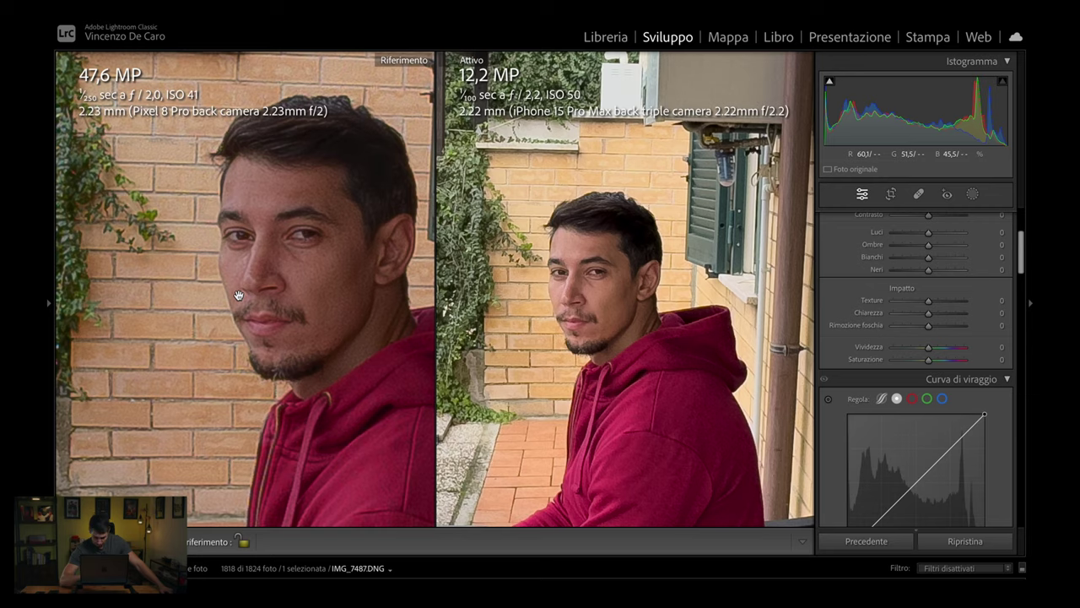
click(238, 294)
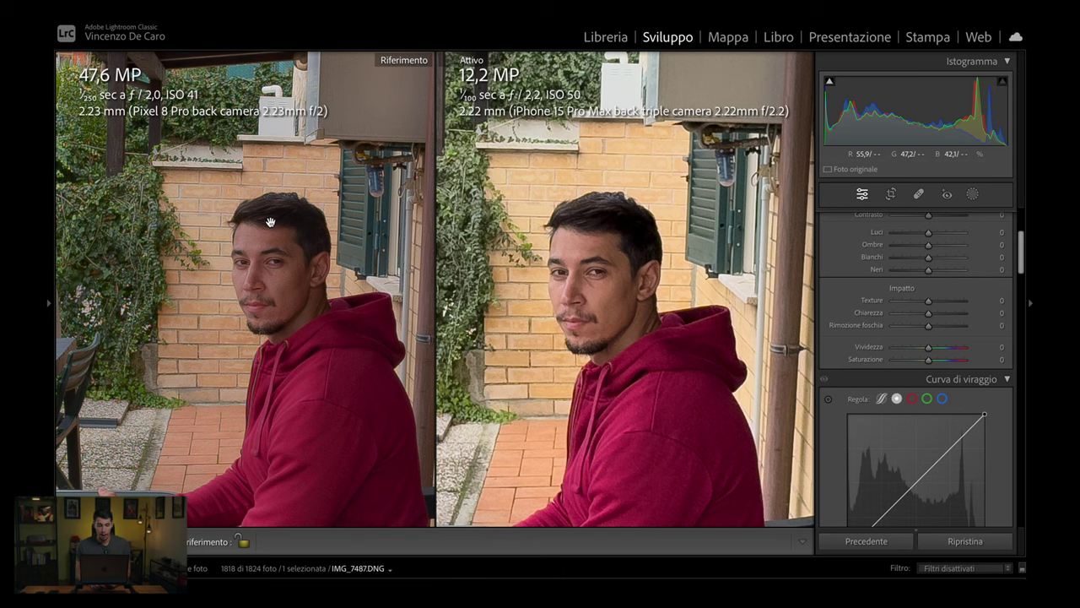
click(671, 275)
click(672, 274)
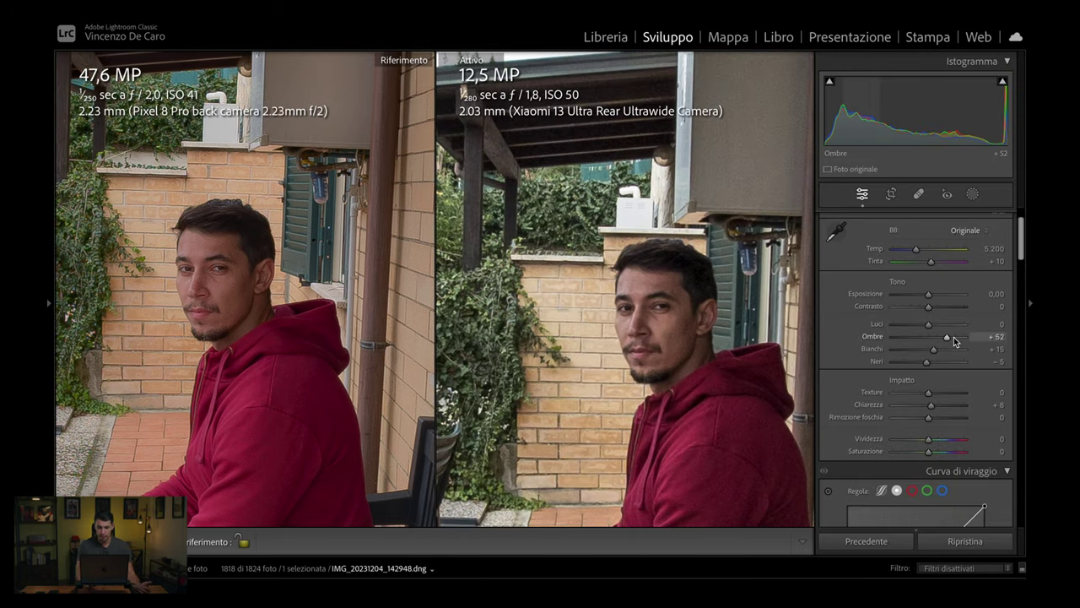
Step: Adjust the Xiaomi photo's Shadows and lower its Highlights while panning its close-up onto the face
click(954, 338)
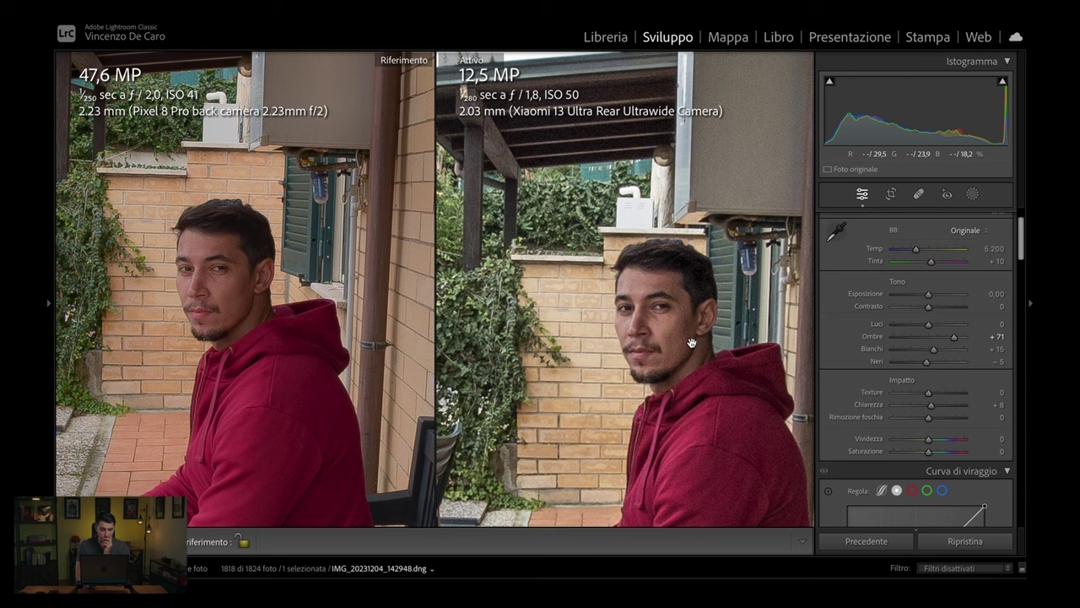
drag(691, 342, 629, 314)
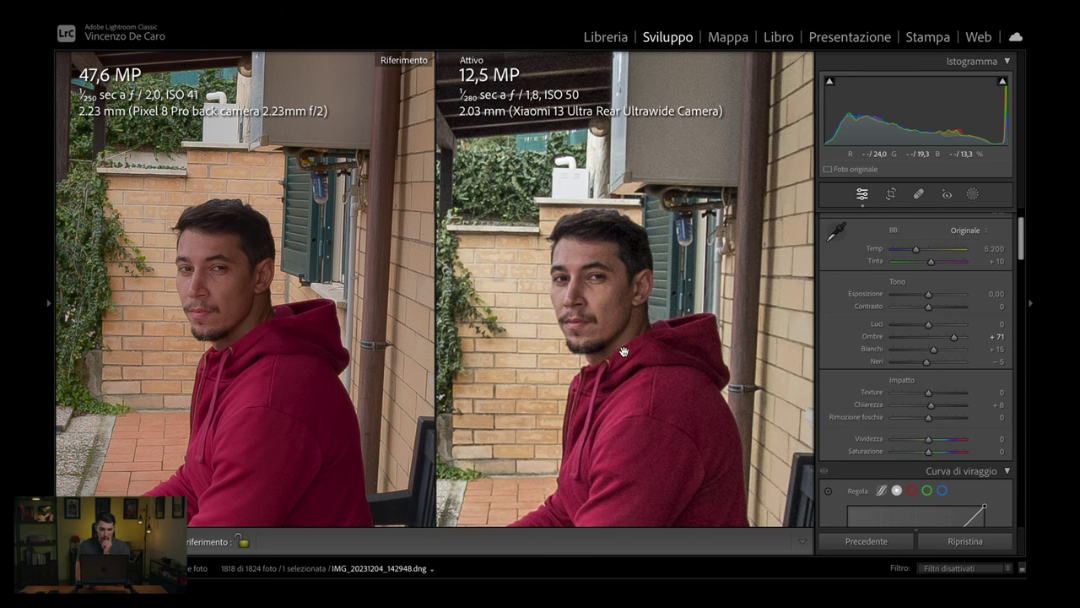
drag(624, 351, 626, 351)
click(626, 351)
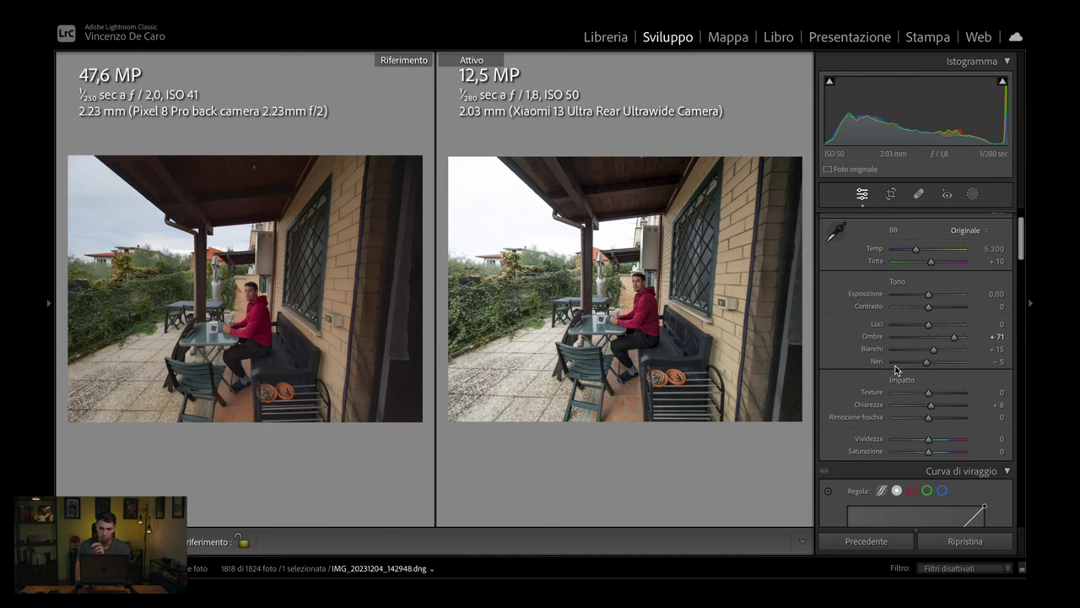
drag(929, 325, 899, 326)
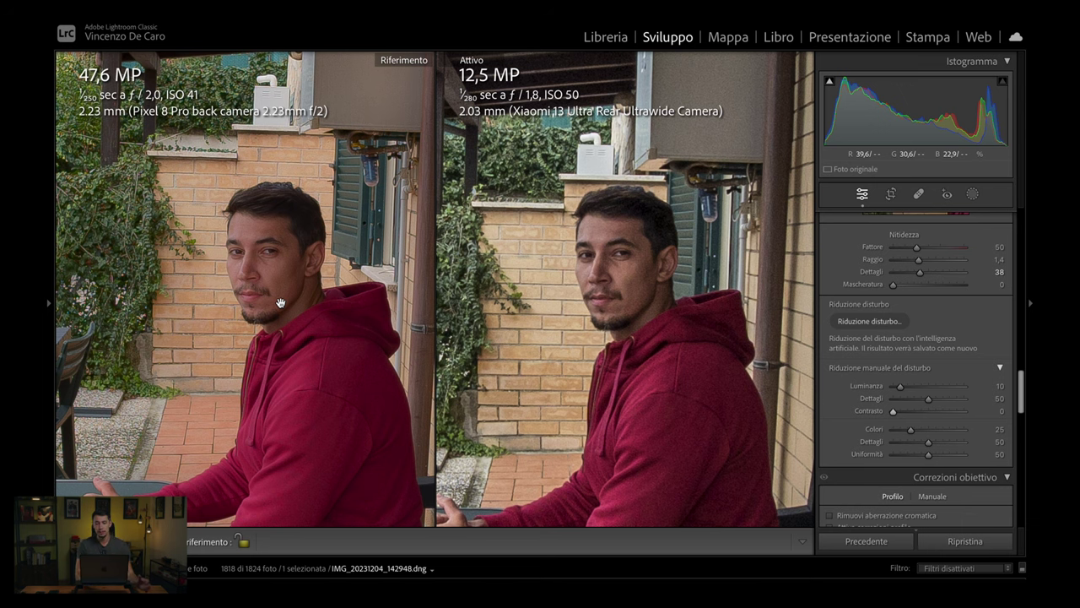
Step: Pan the Pixel reference close-up to match the Xiaomi face framing, then zoom both to full view
mouse_move(280, 294)
mouse_down()
mouse_move(277, 275)
mouse_move(346, 267)
mouse_up()
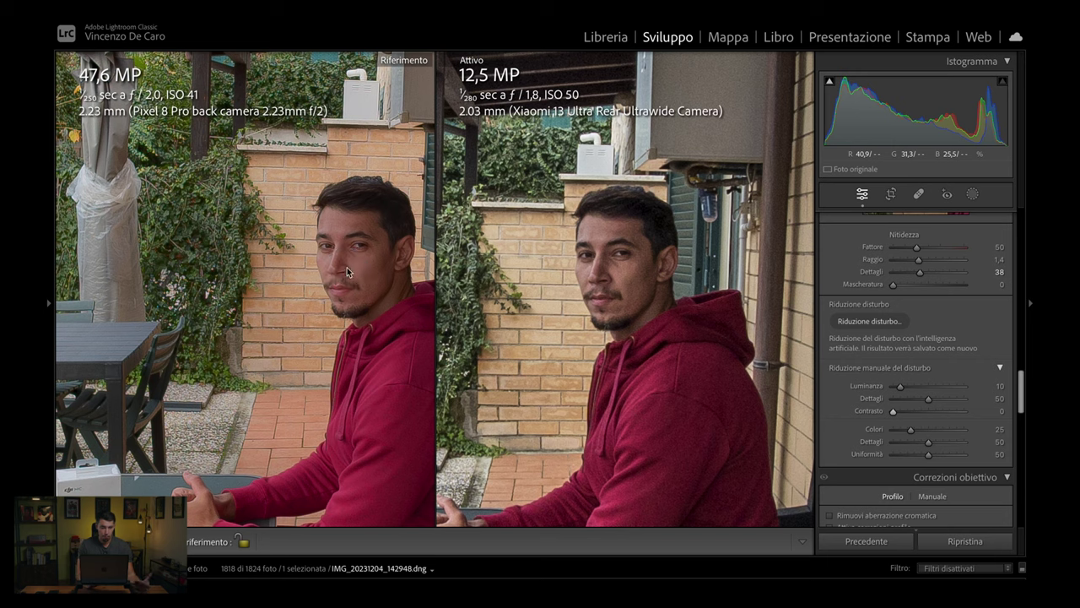
mouse_move(478, 272)
mouse_down()
mouse_move(499, 256)
mouse_move(513, 263)
mouse_up()
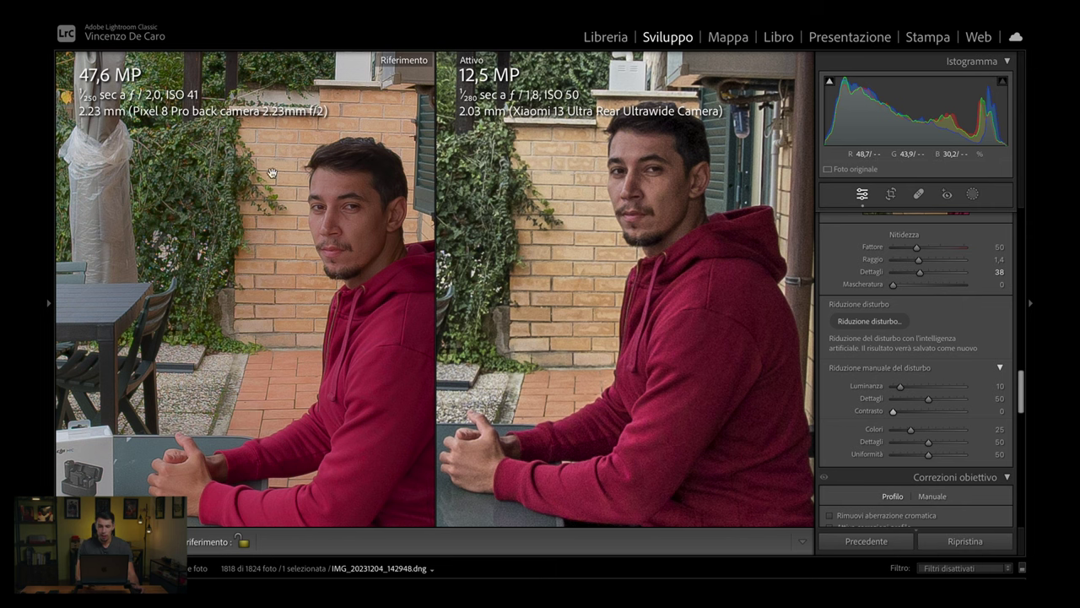
drag(313, 213, 306, 221)
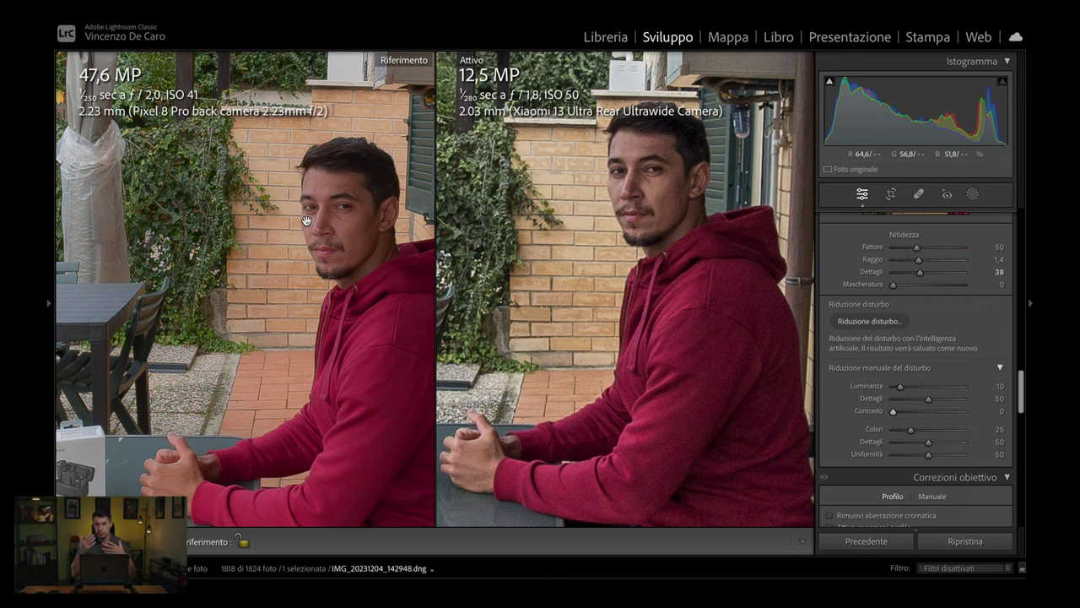
drag(307, 221, 317, 231)
click(317, 231)
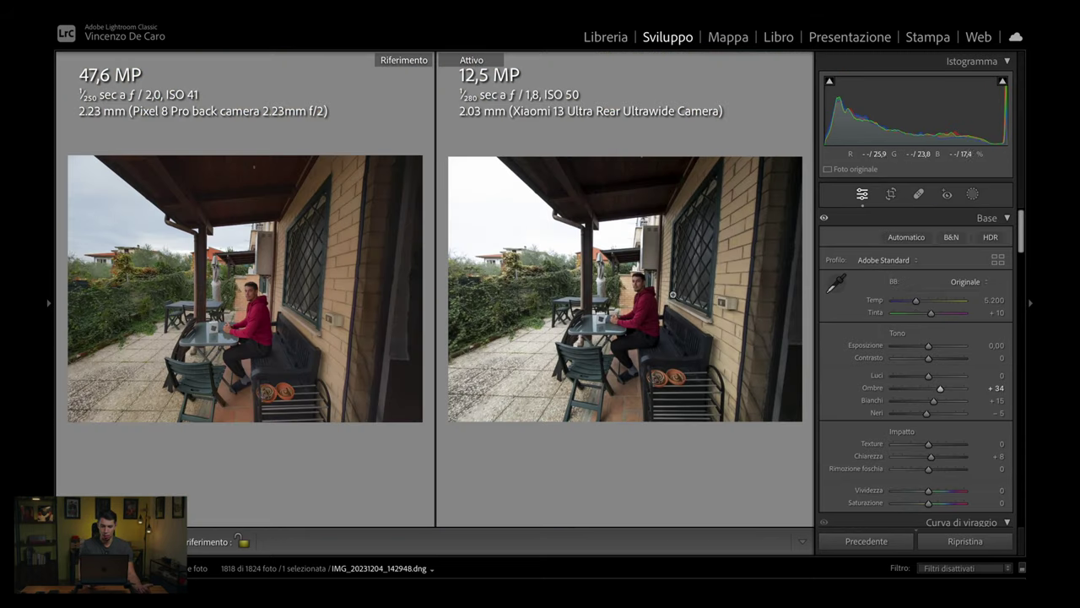
Step: Set the Xiaomi photo's Highlights to −98, hide the panels, and load the iPhone 15 Pro Max portrait
drag(929, 375, 894, 378)
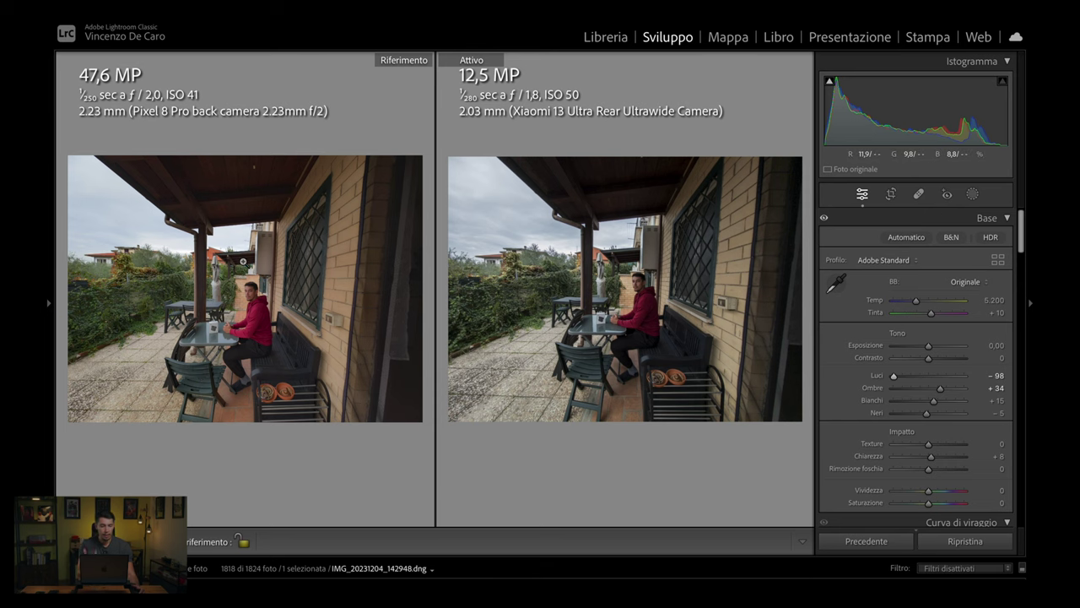
click(237, 318)
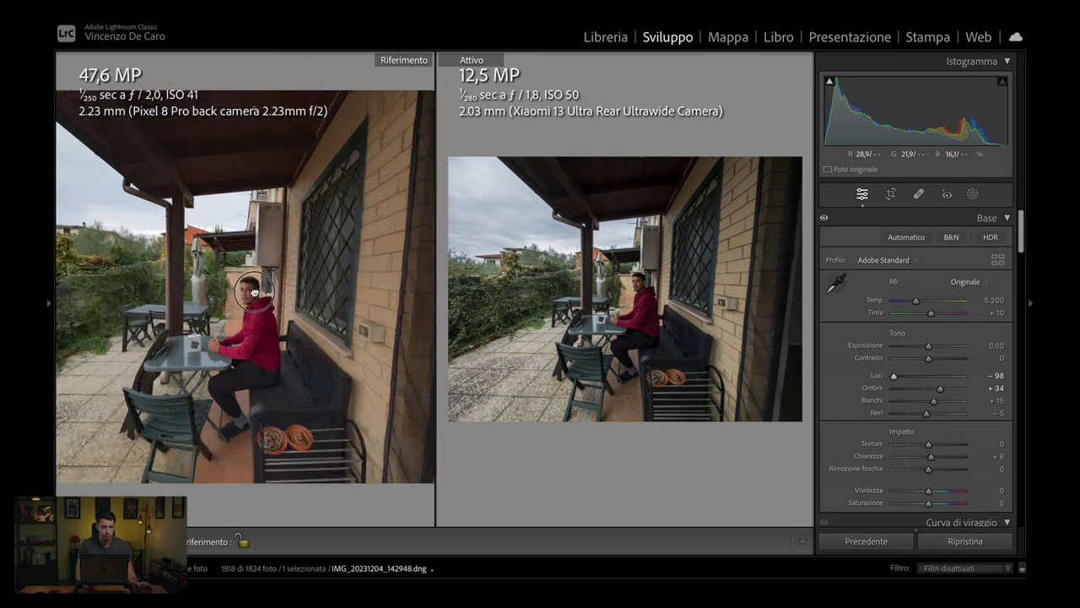
drag(237, 317, 285, 277)
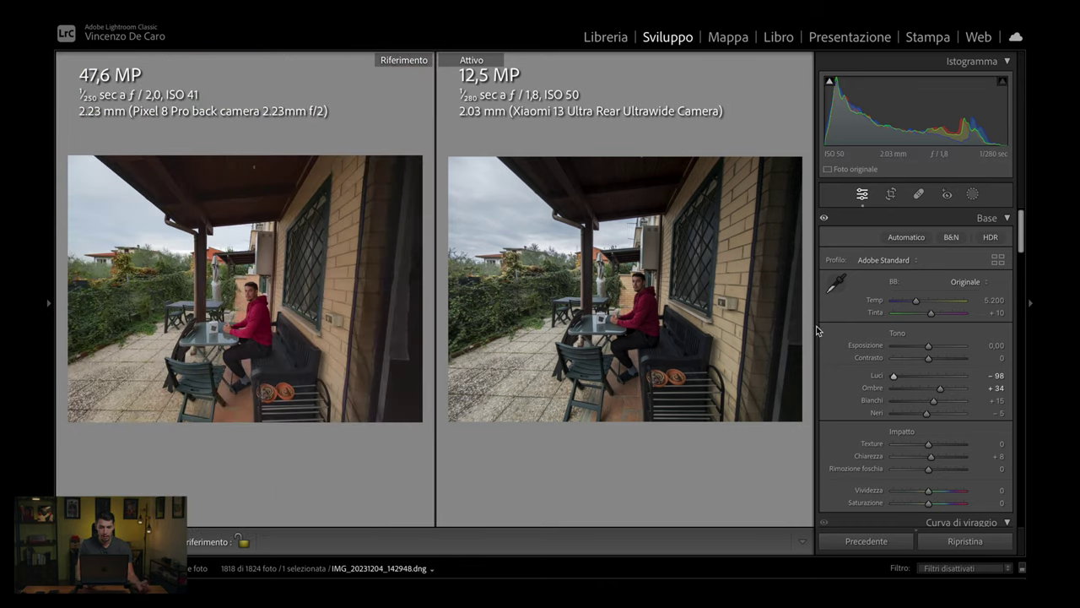
click(1029, 306)
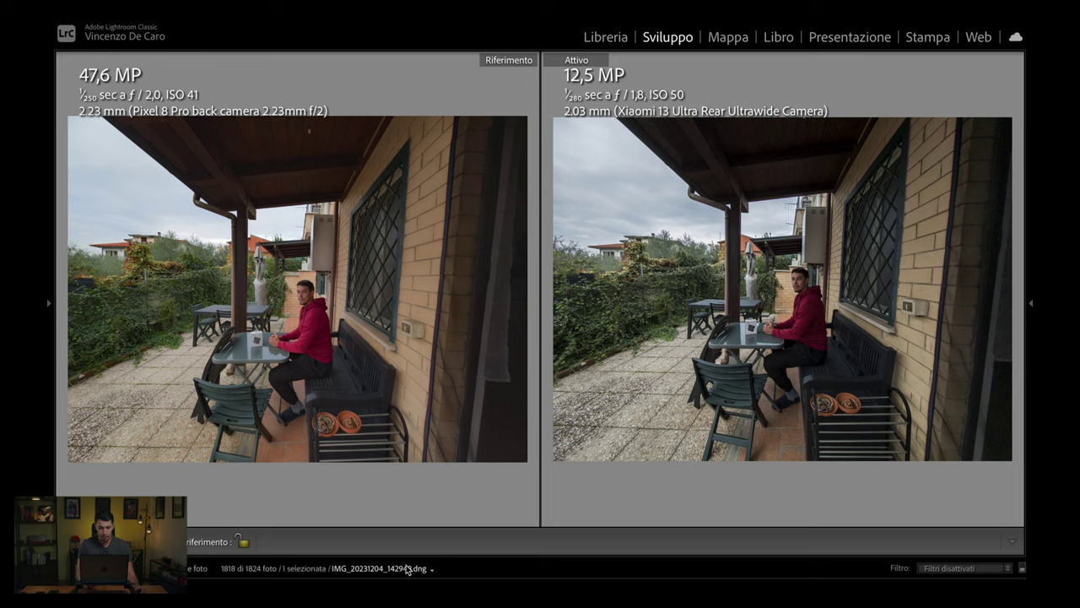
key(Right)
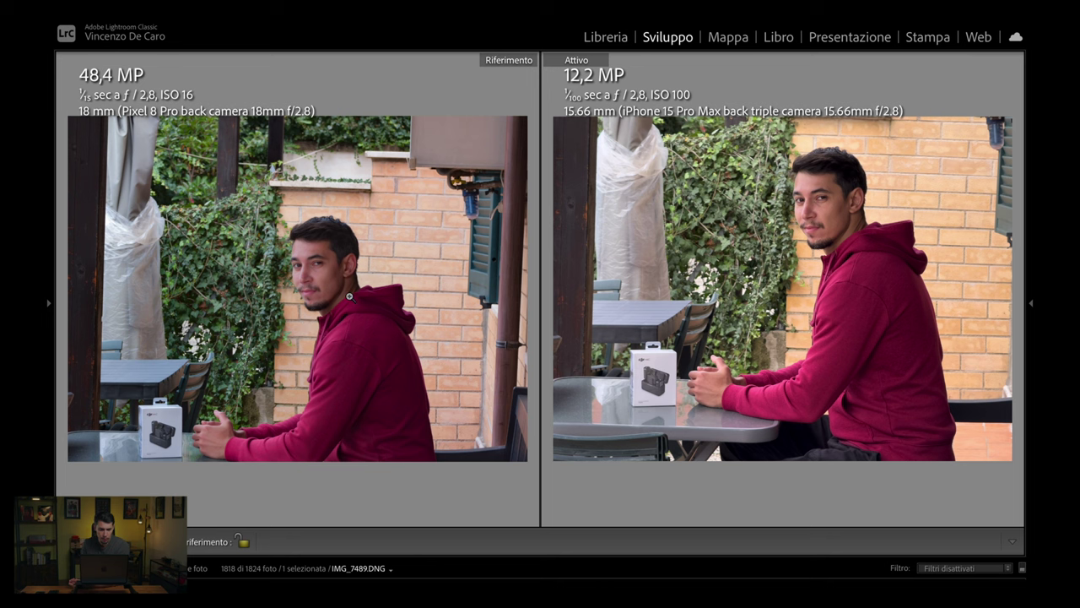
Step: Zoom the Pixel and iPhone portraits to 1:1 and frame both on matching face close-ups
click(301, 277)
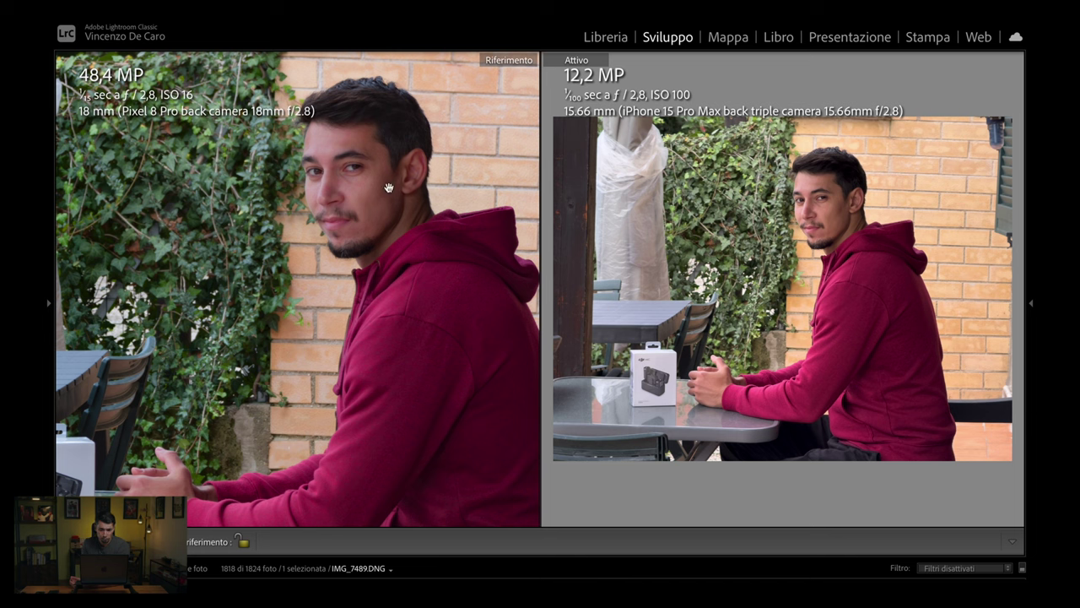
click(835, 206)
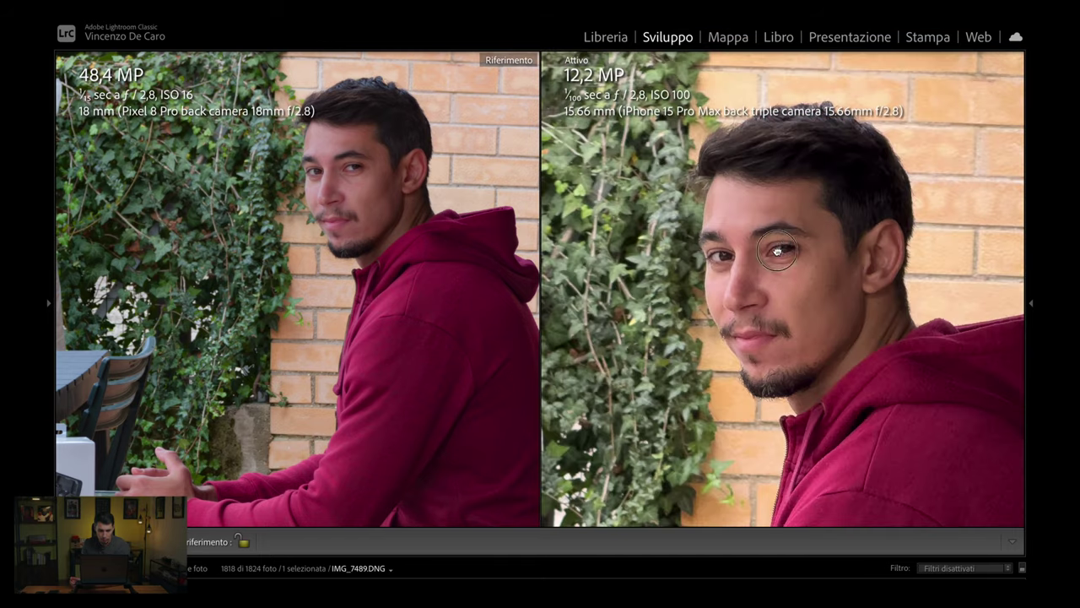
drag(778, 251, 751, 206)
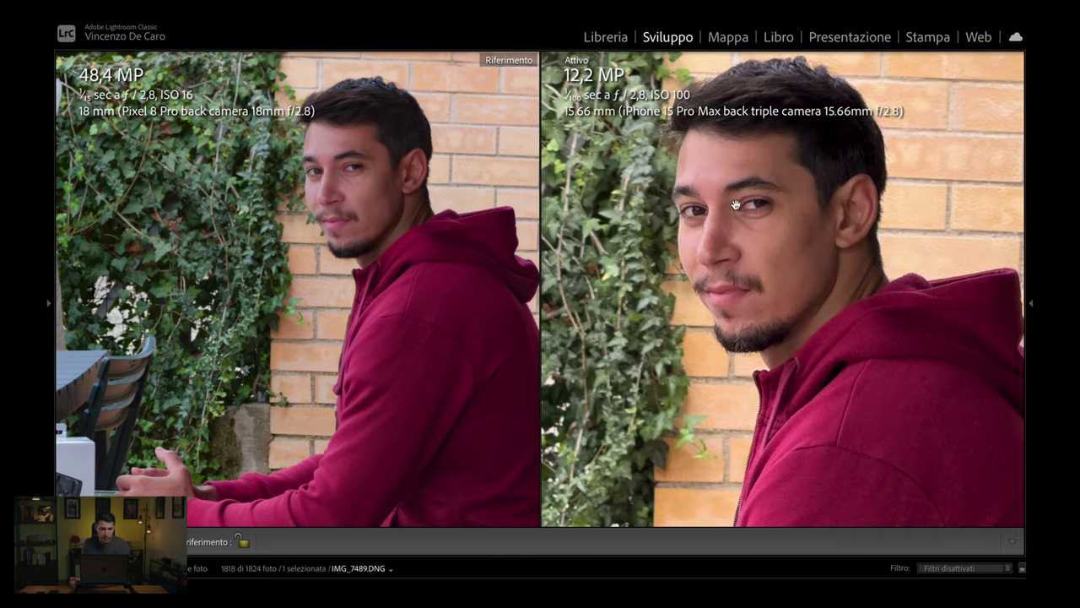
drag(326, 221, 287, 249)
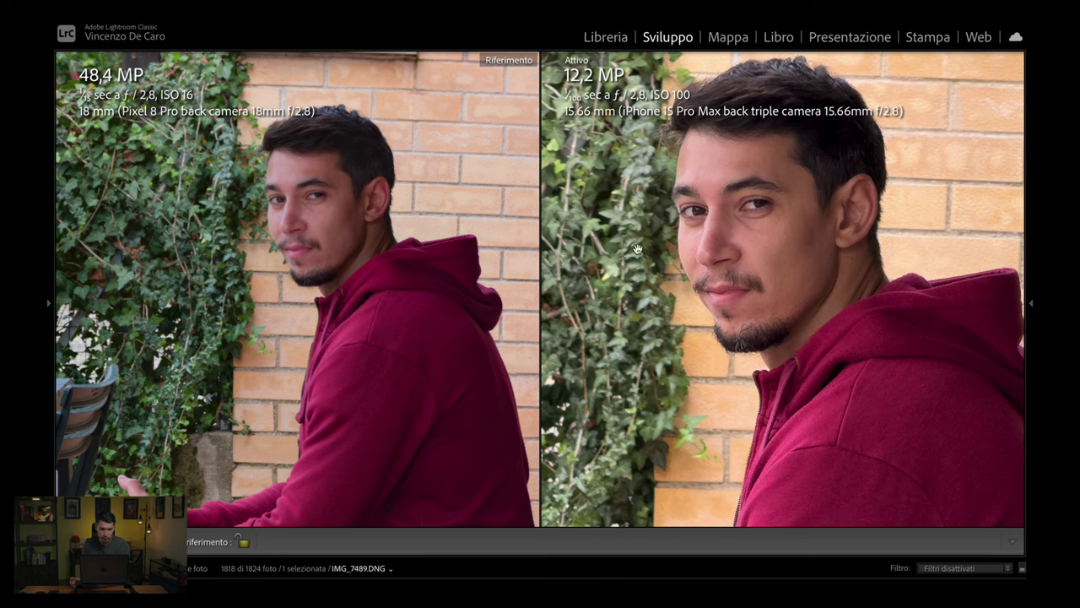
drag(798, 242, 760, 216)
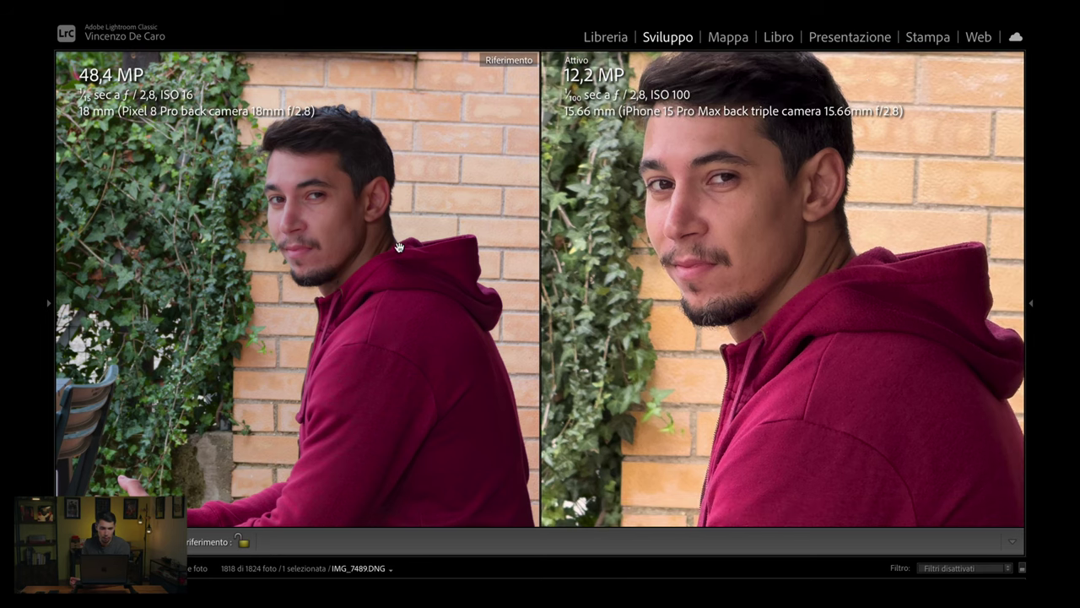
click(434, 217)
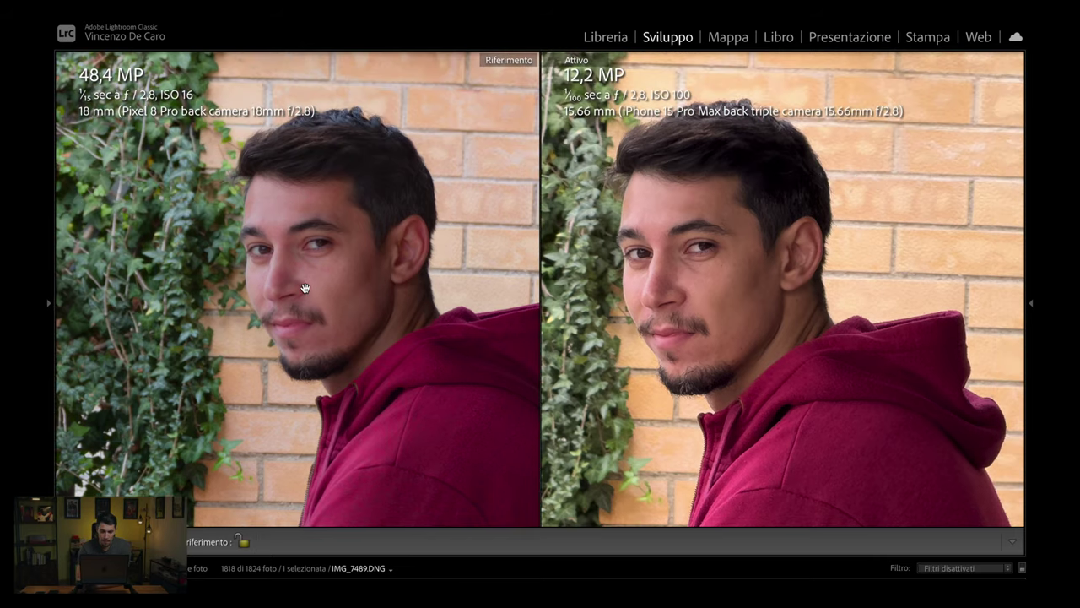
scroll(305, 288, up, 2)
scroll(305, 287, up, 2)
scroll(306, 288, up, 2)
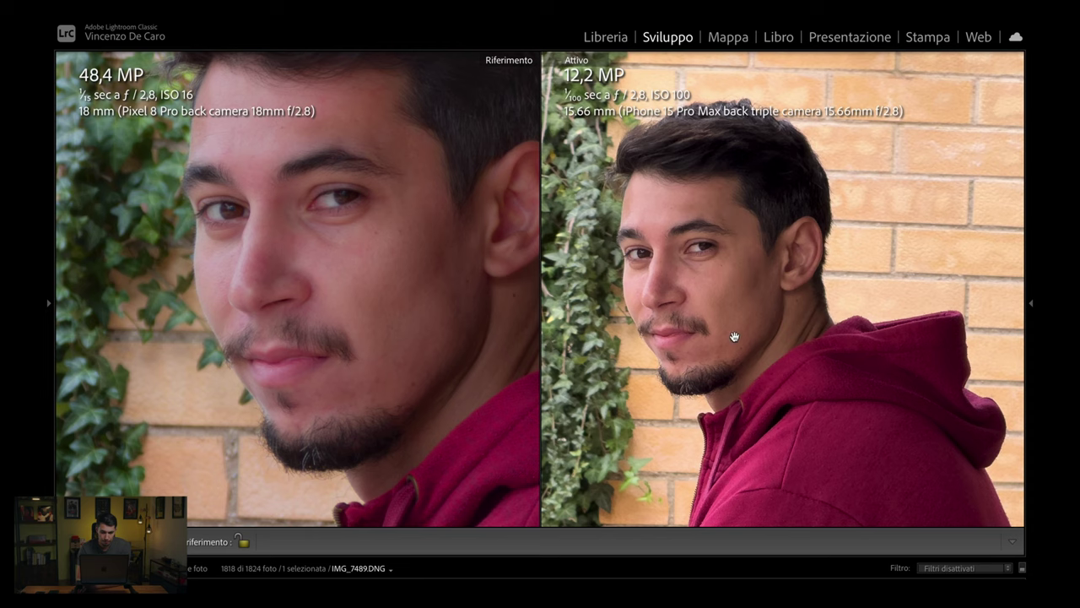
scroll(697, 324, up, 2)
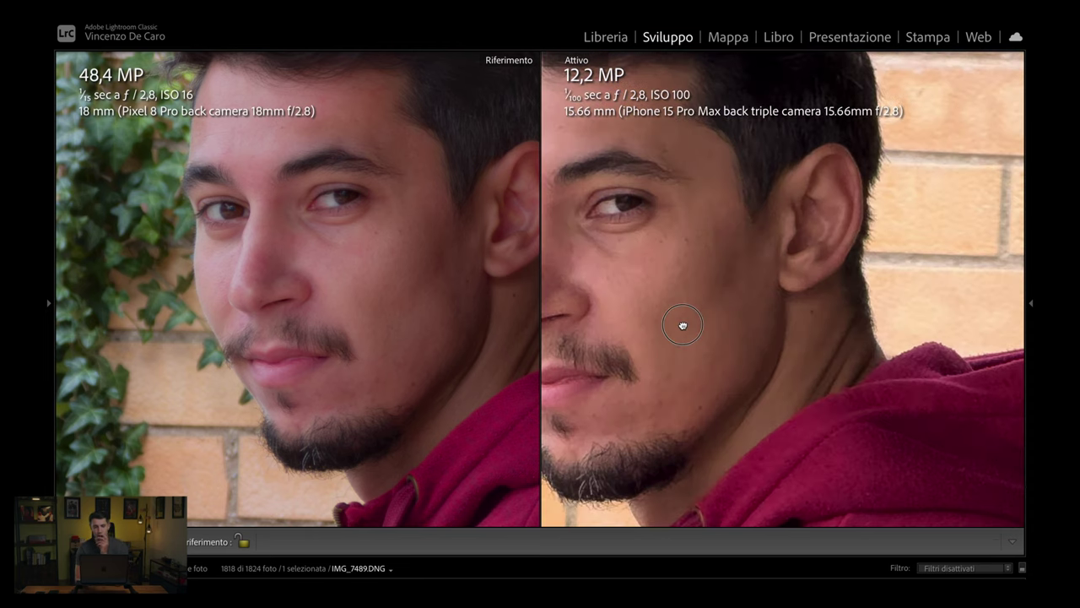
scroll(681, 323, up, 2)
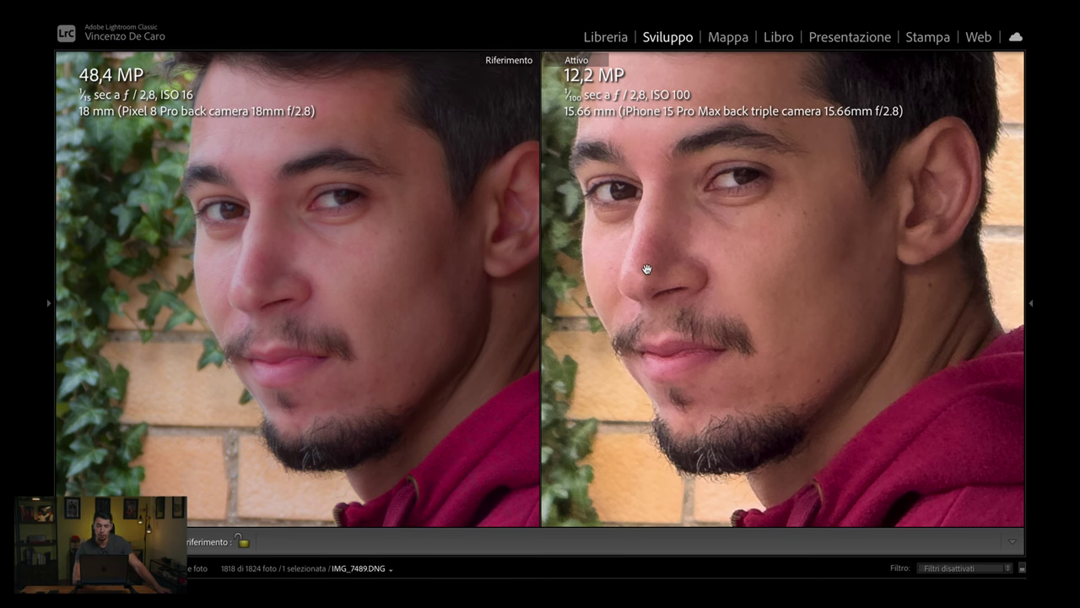
Step: Make the Xiaomi 13 Ultra telephoto active, align its face with the Pixel, and restore the panels
key(Right)
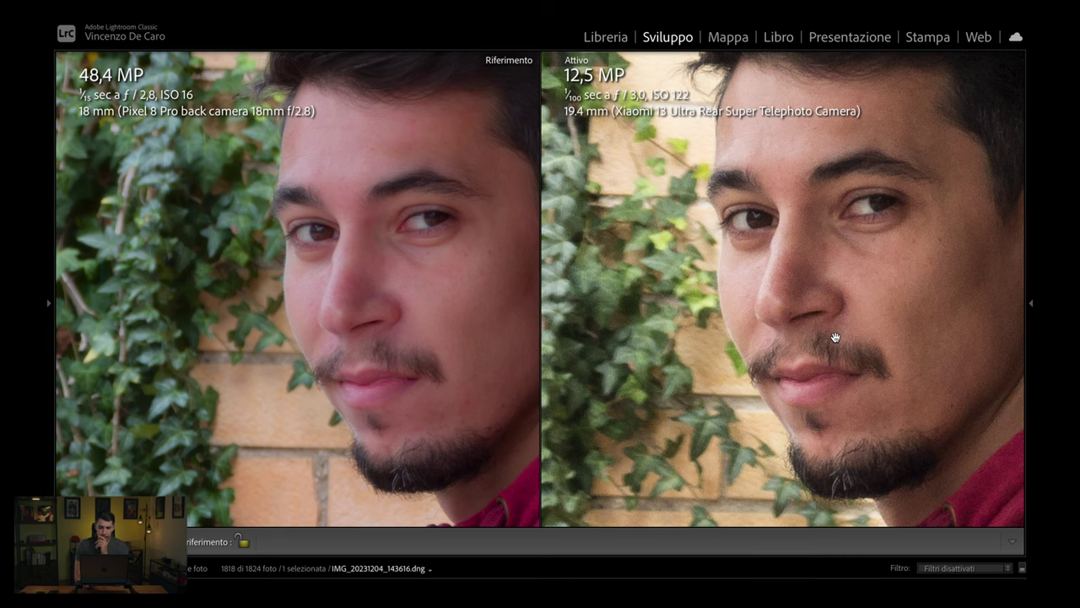
drag(837, 337, 794, 335)
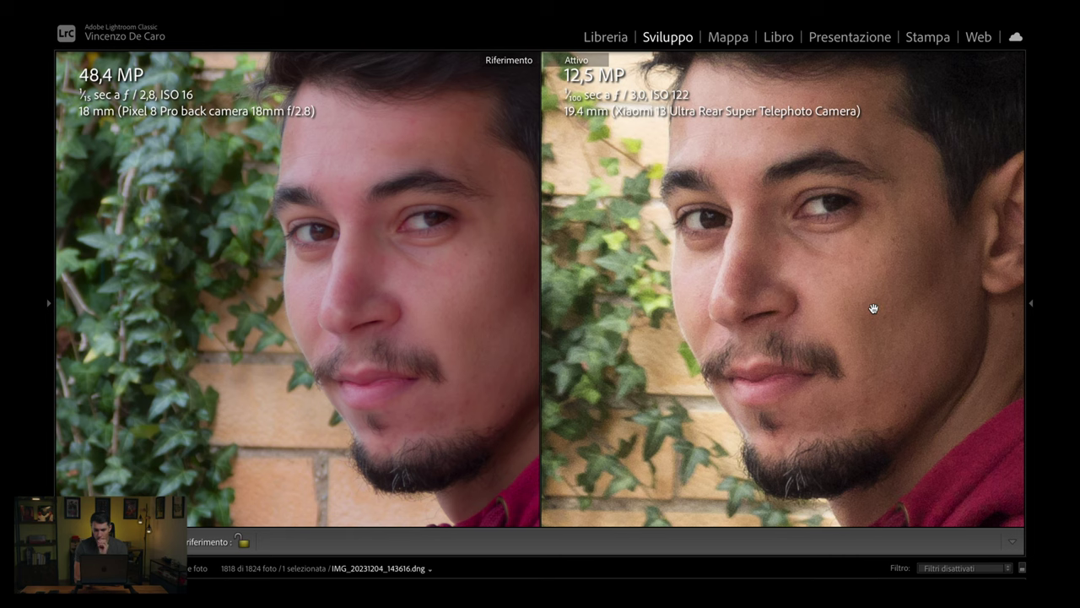
click(1031, 318)
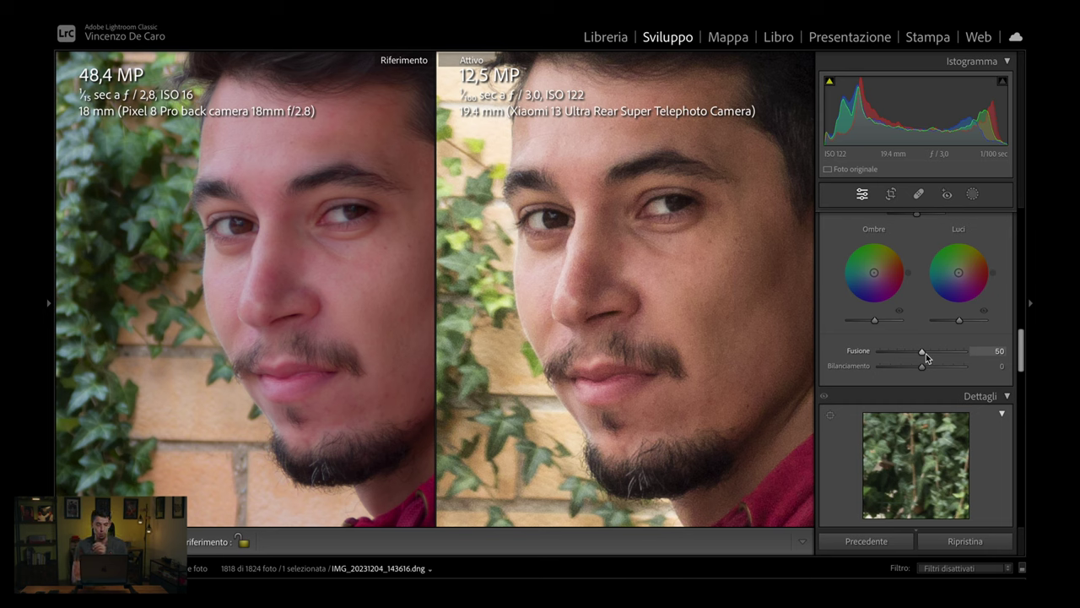
Step: Scroll the Develop panels, nudge Dehaze up, and make the Xiaomi portrait active again
scroll(901, 406, down, 5)
scroll(901, 406, down, 5)
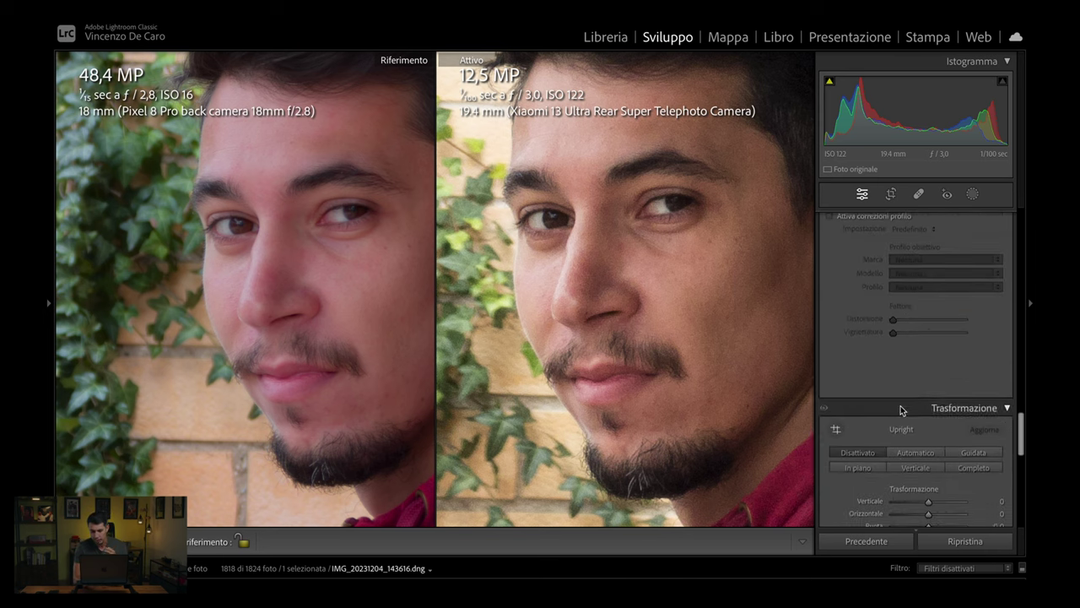
scroll(901, 405, down, 2)
scroll(901, 406, down, 3)
scroll(900, 409, up, 5)
scroll(904, 393, up, 1)
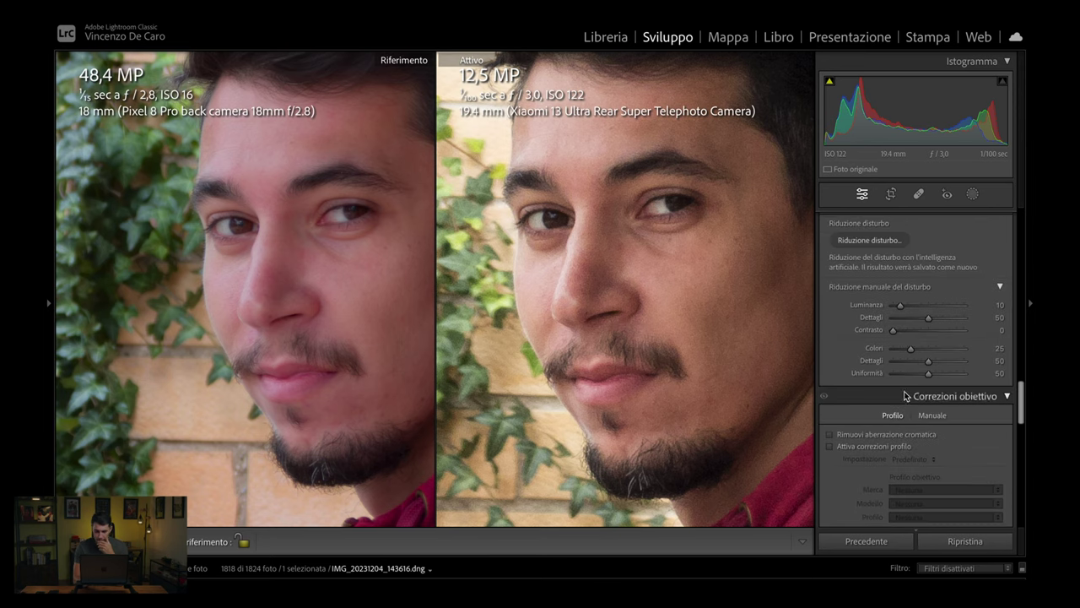
scroll(921, 395, down, 1)
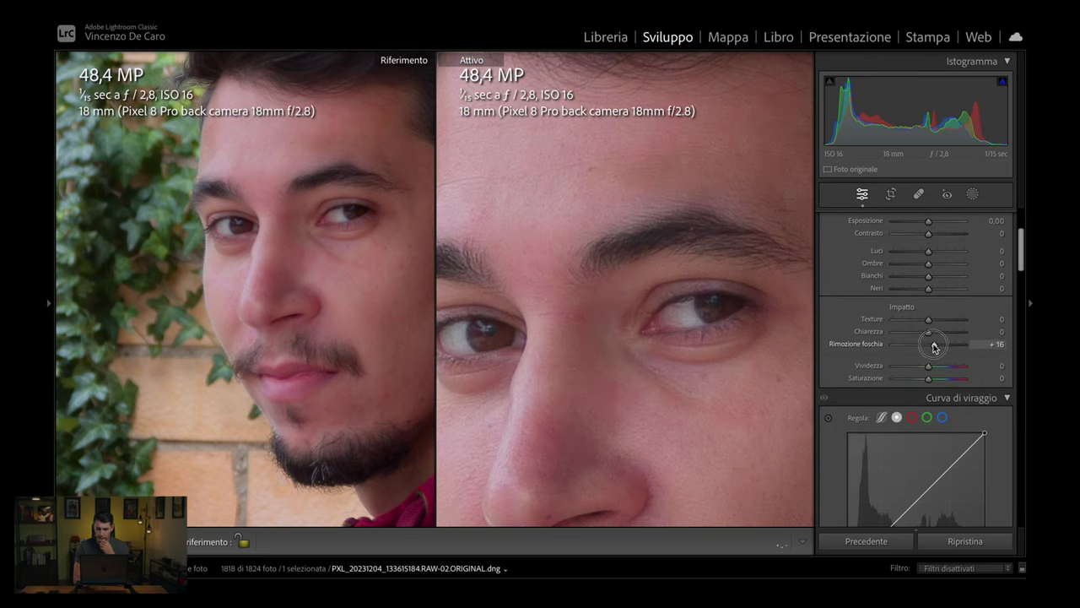
drag(943, 346, 948, 354)
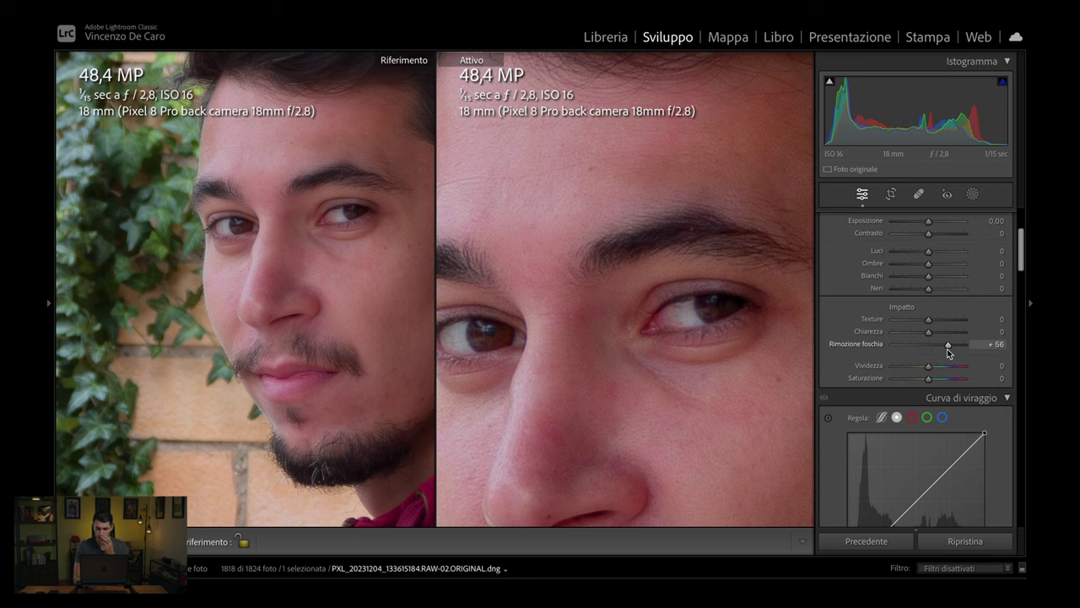
key(Right)
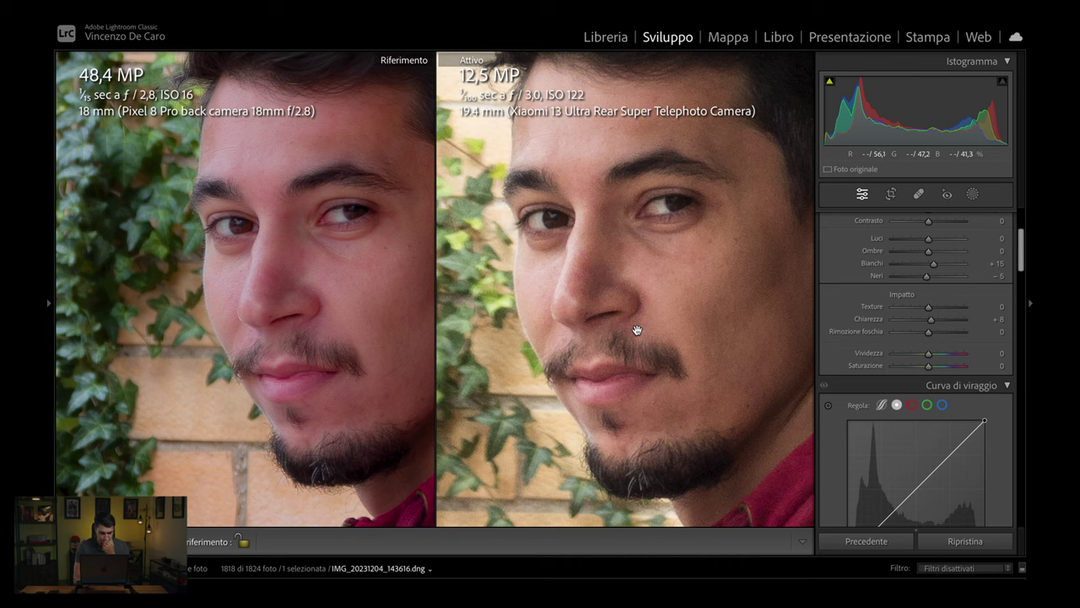
Step: Zoom the Pixel and Xiaomi photos to 1:1 and align both on the eyes and nose
click(303, 185)
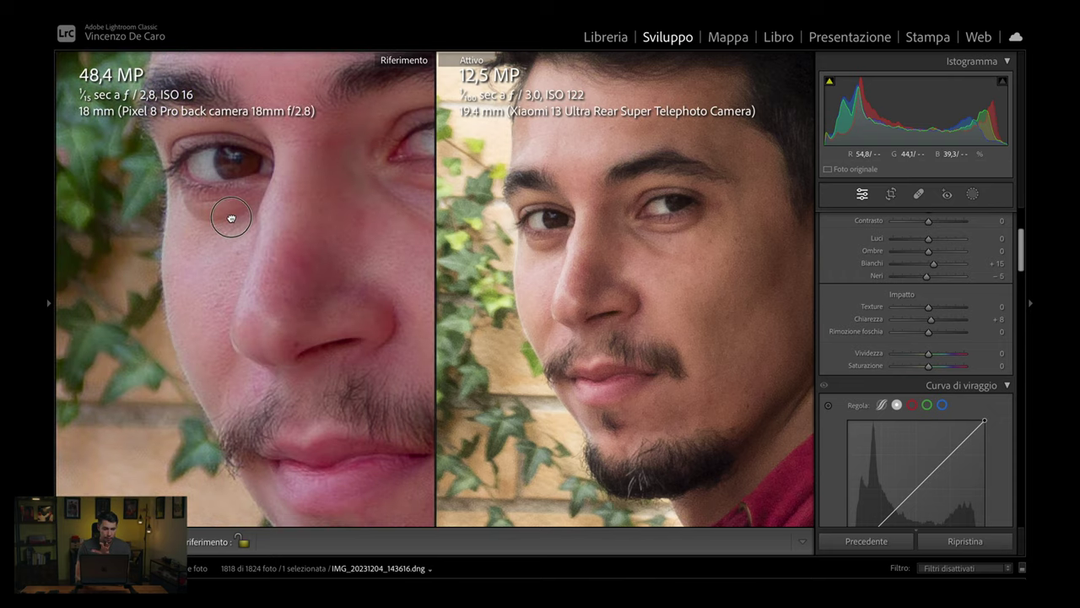
mouse_move(229, 217)
mouse_down()
mouse_move(243, 317)
mouse_move(266, 297)
mouse_up()
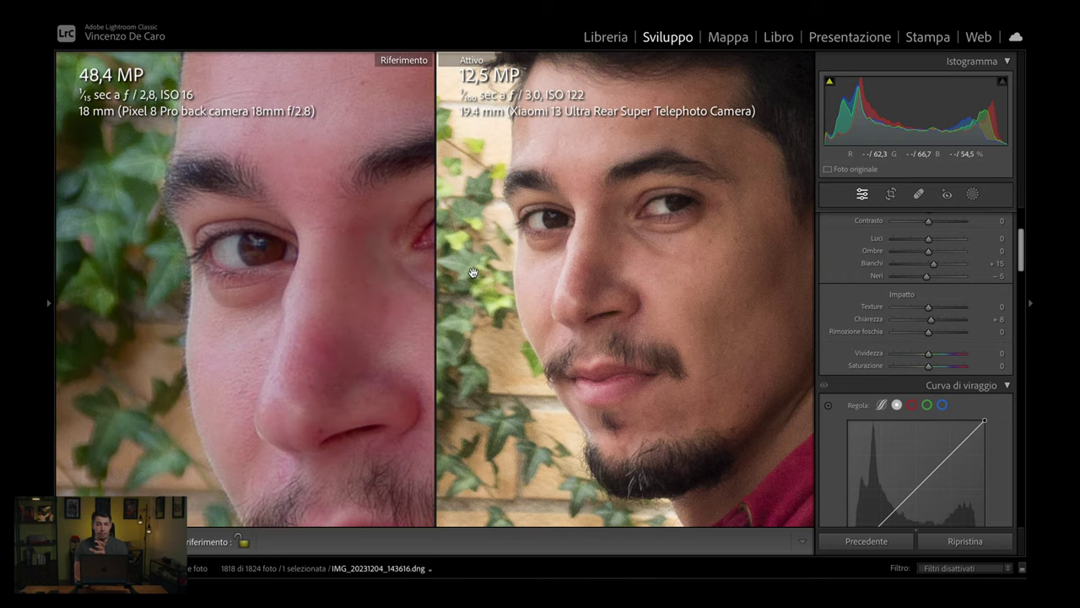
click(642, 246)
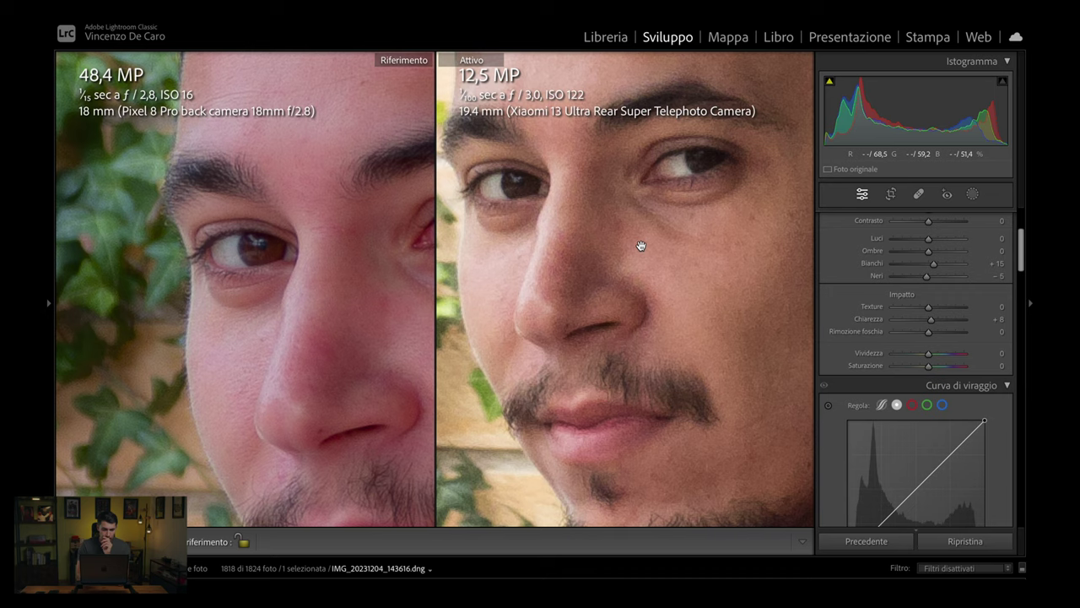
drag(590, 241, 630, 297)
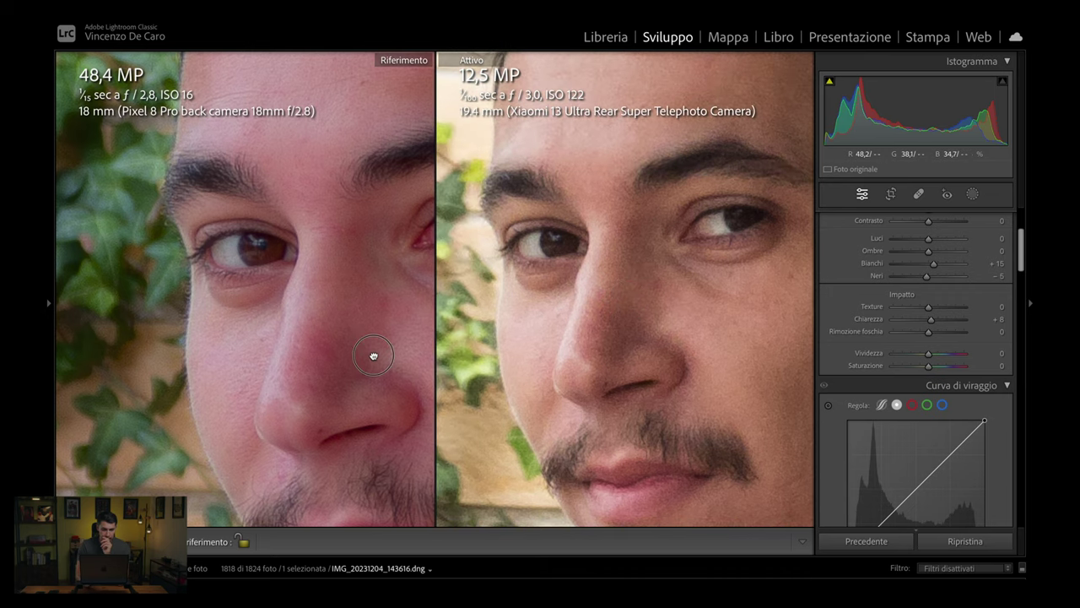
drag(374, 354, 362, 326)
drag(525, 320, 520, 314)
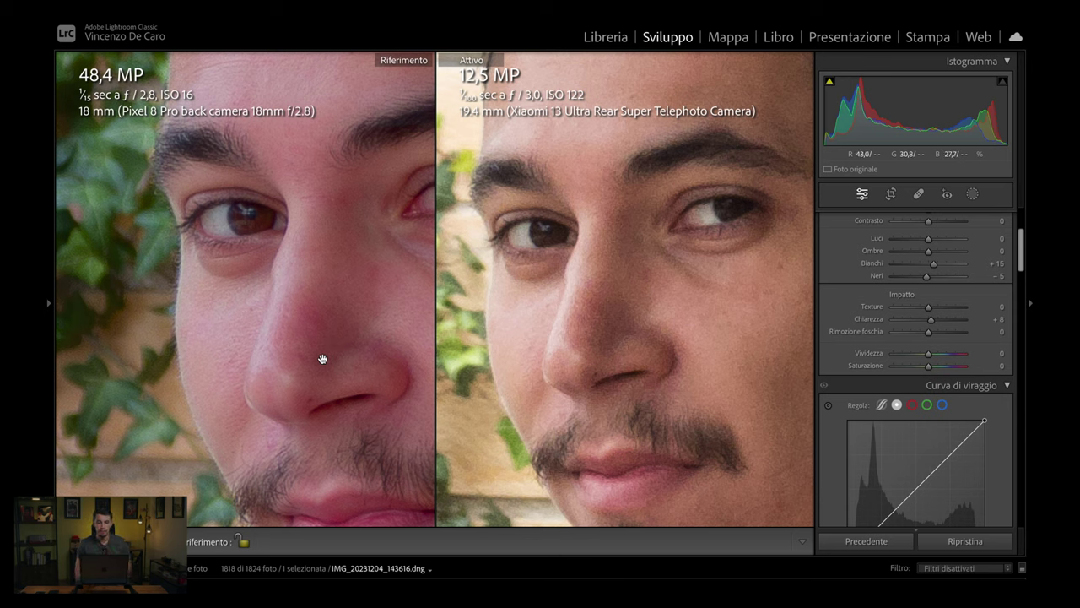
Step: Reframe both the Pixel and Xiaomi close-ups to show the man's whole face
drag(325, 371, 280, 357)
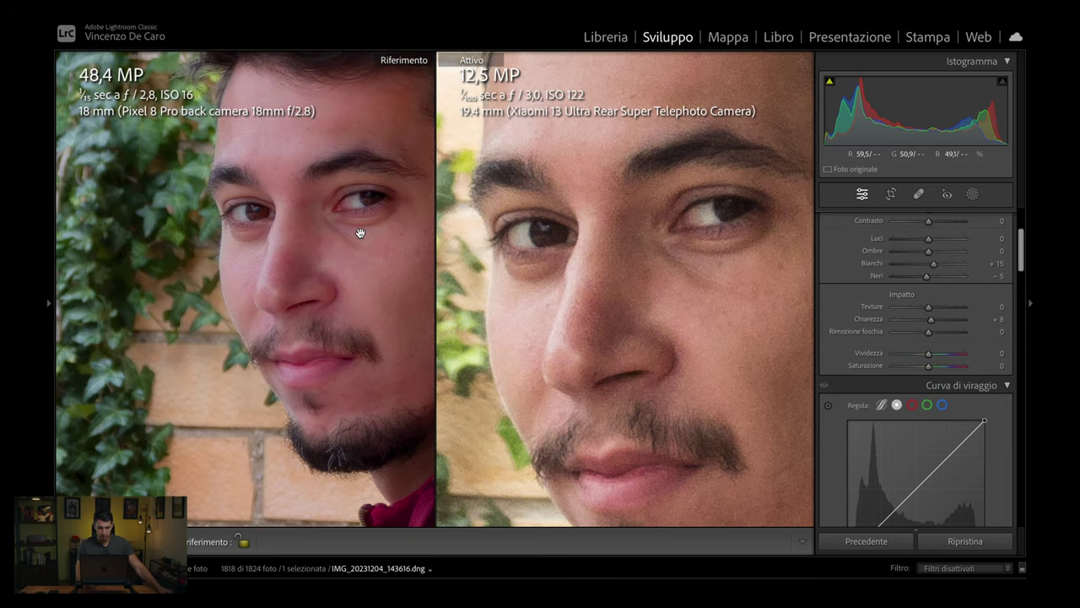
drag(360, 233, 255, 313)
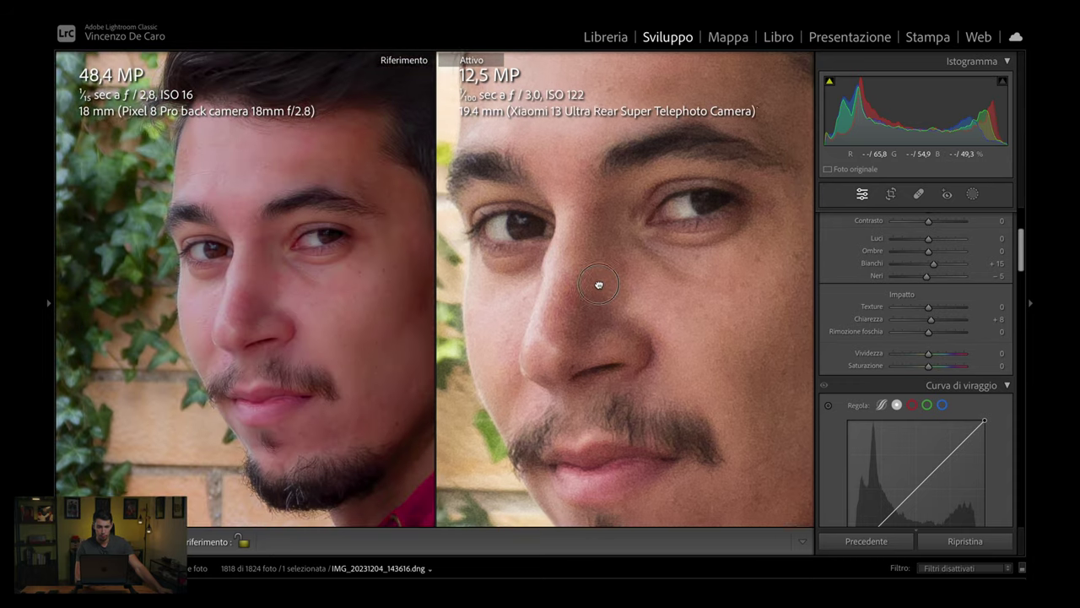
click(598, 285)
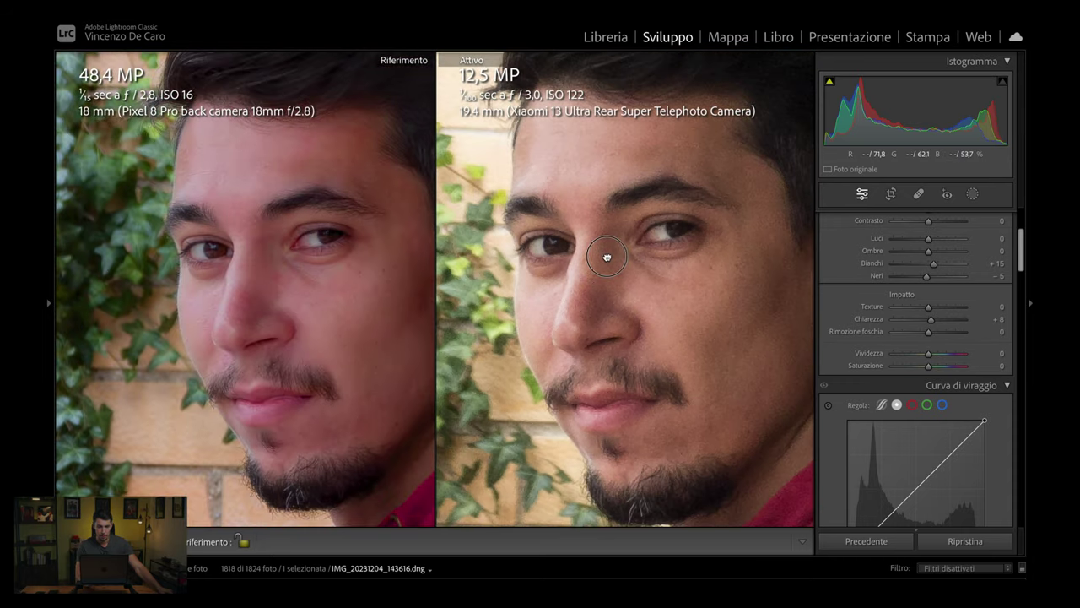
drag(617, 241, 593, 251)
scroll(923, 253, down, 10)
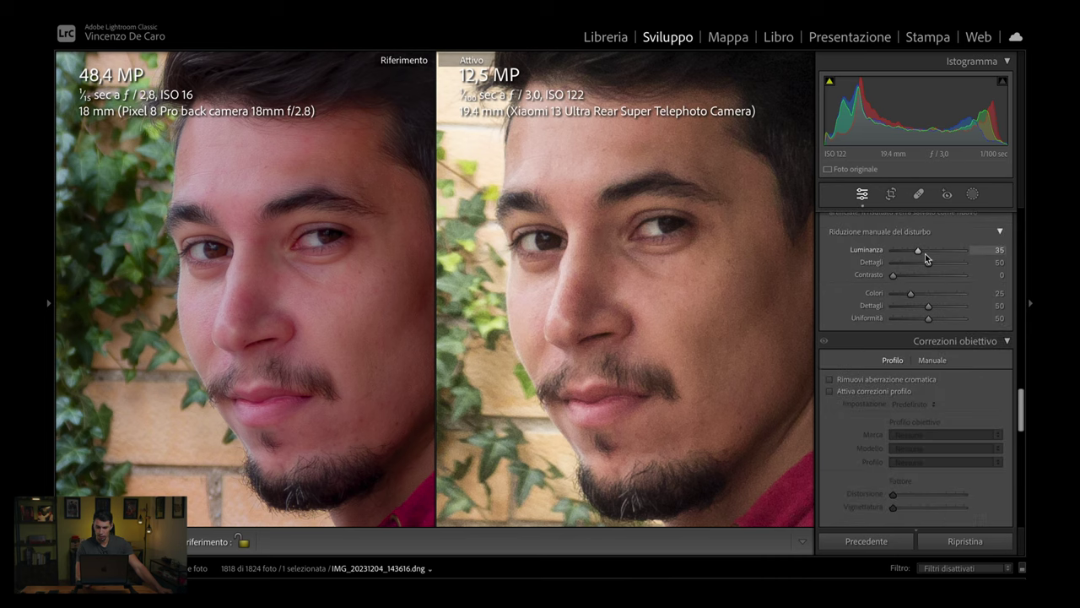
Step: Collapse the right-side Develop panels so the Pixel and Xiaomi face close-ups display larger
click(1029, 299)
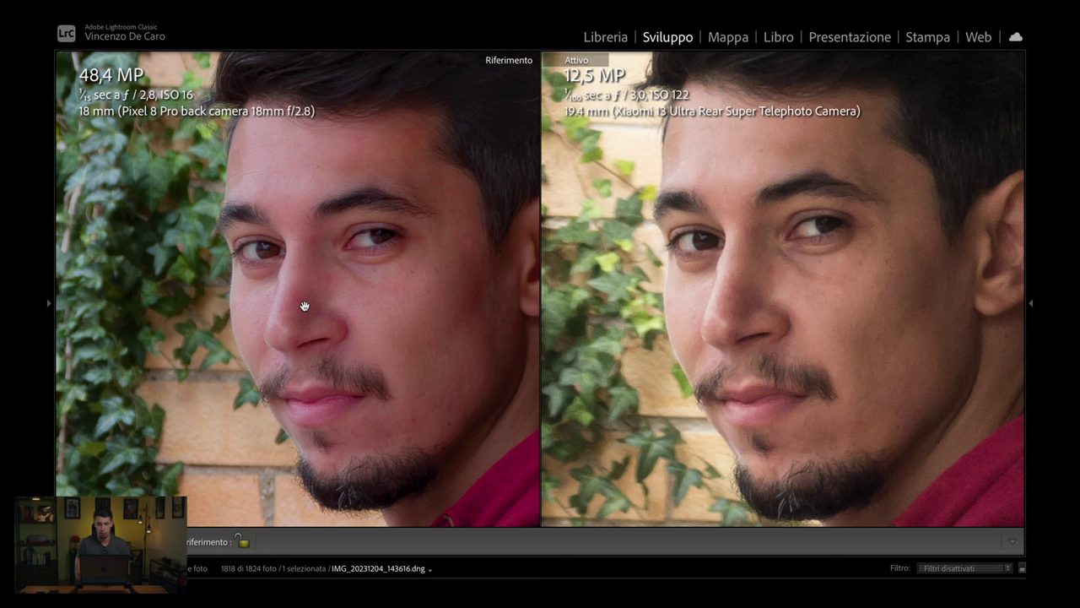
click(304, 305)
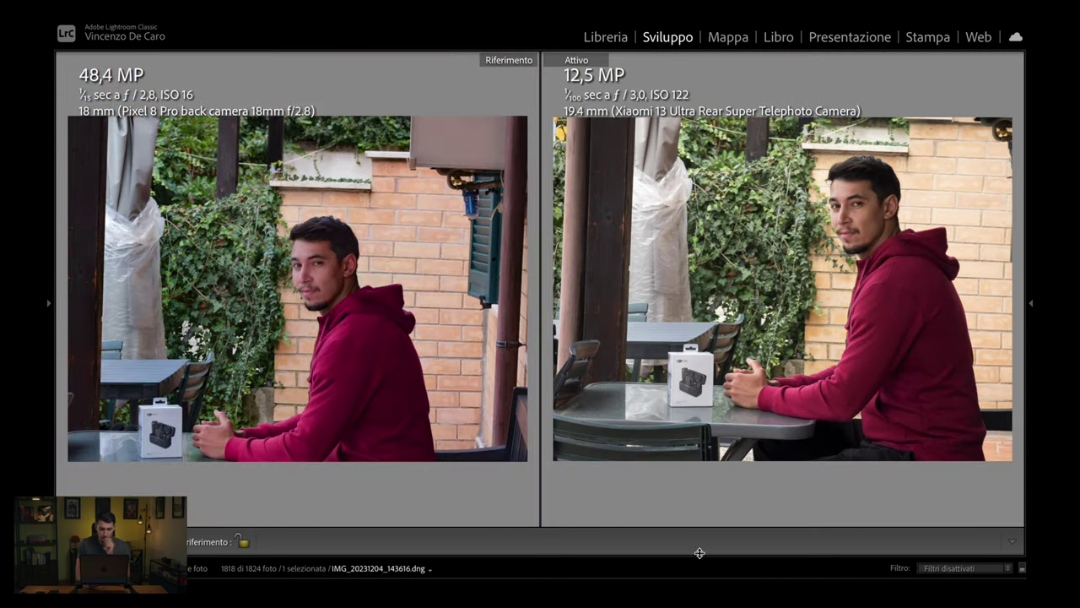
key(Right)
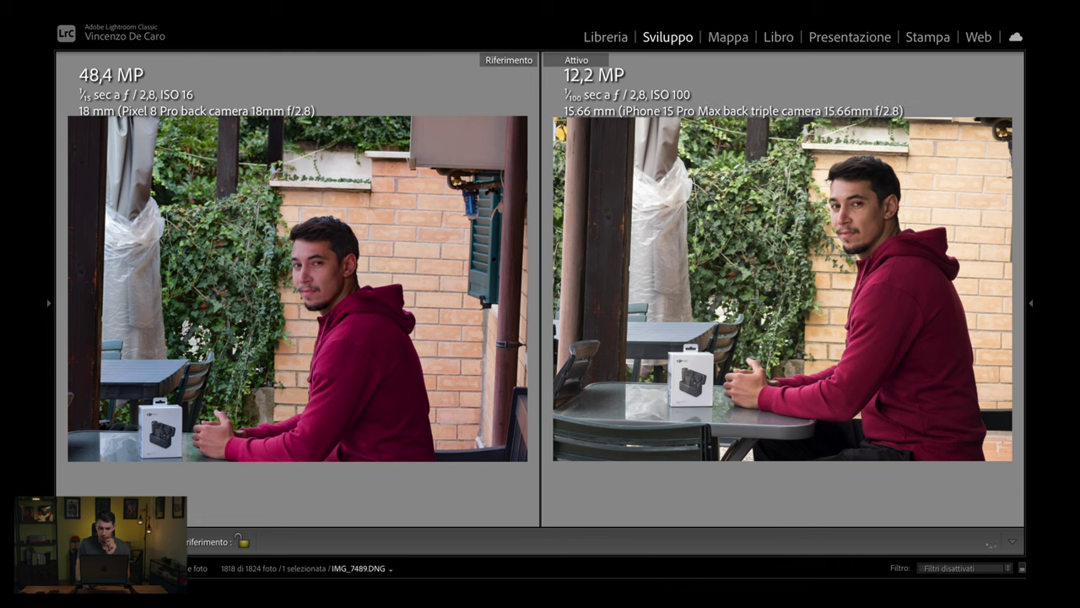
click(353, 300)
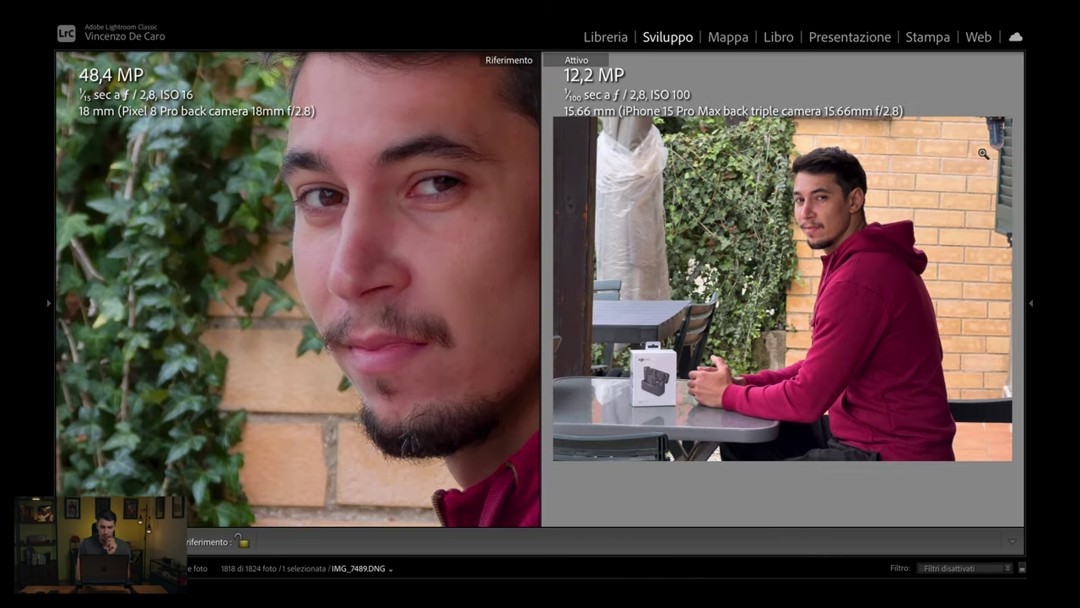
click(810, 181)
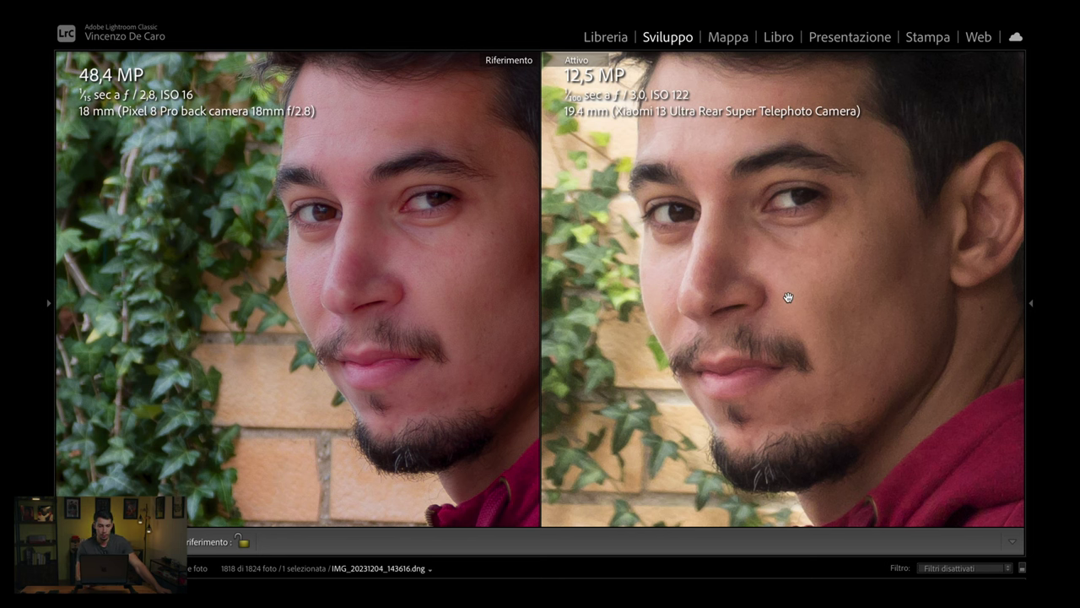
Step: Make the iPhone garden portrait active and briefly zoom the Pixel reference onto the eyes
key(Right)
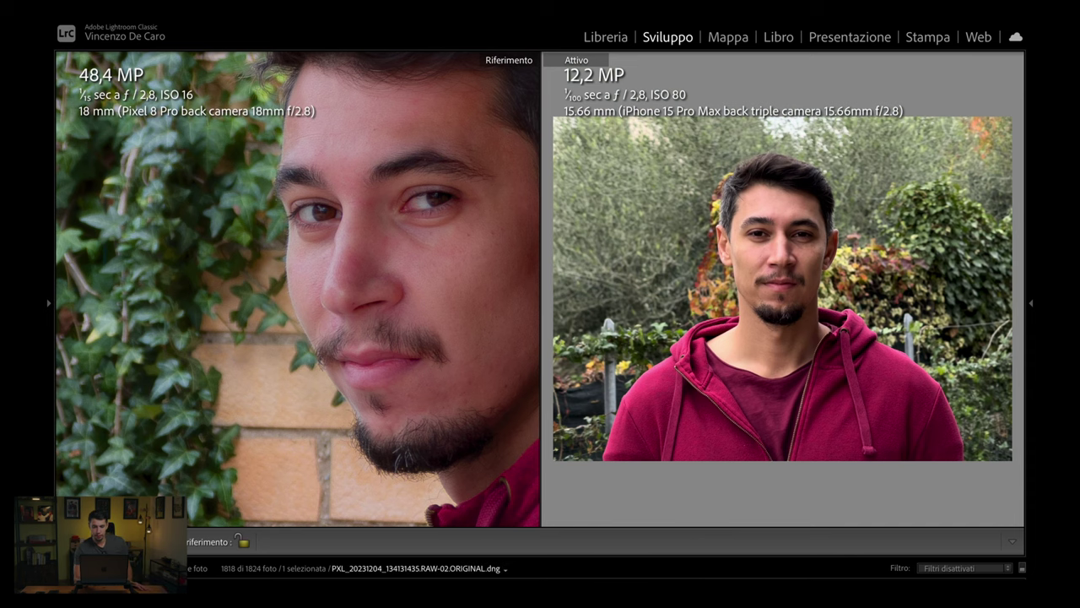
click(386, 359)
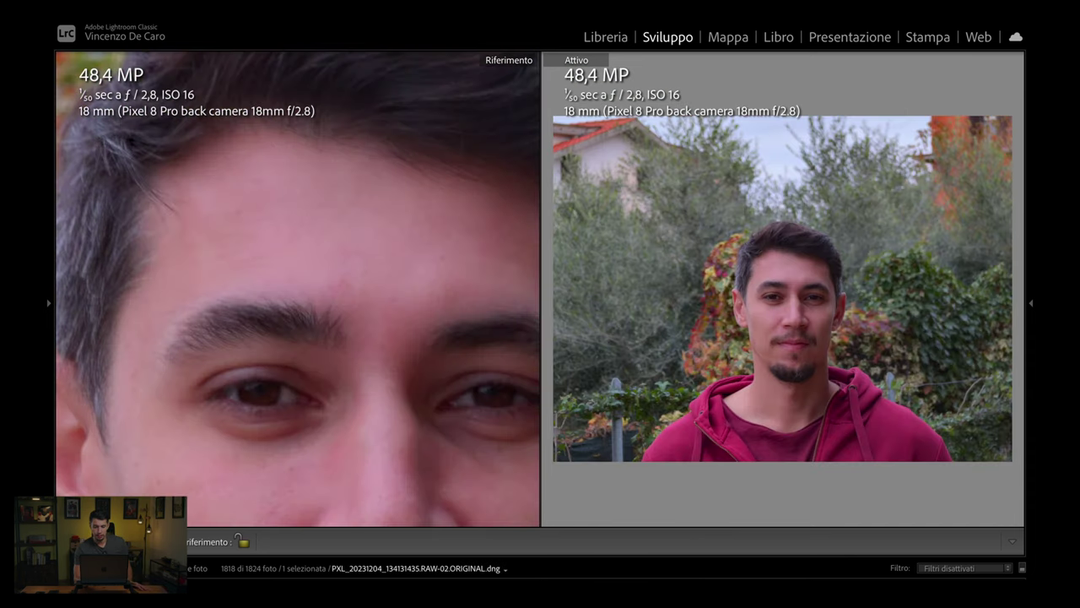
click(481, 409)
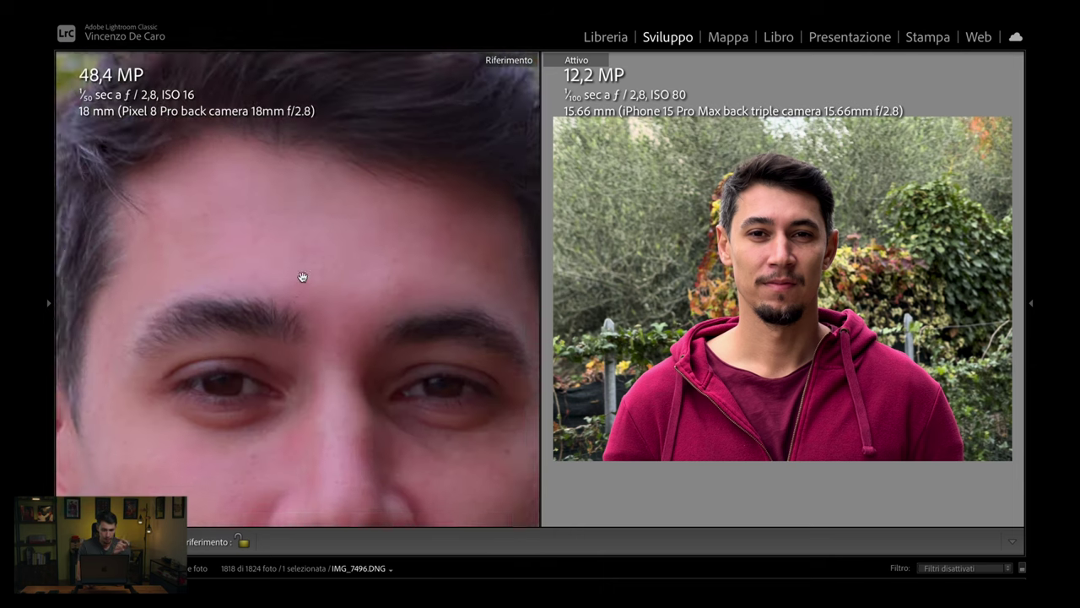
Step: Zoom the Pixel and iPhone garden portraits to 1:1, align faces, then return both to fit
drag(304, 279, 295, 177)
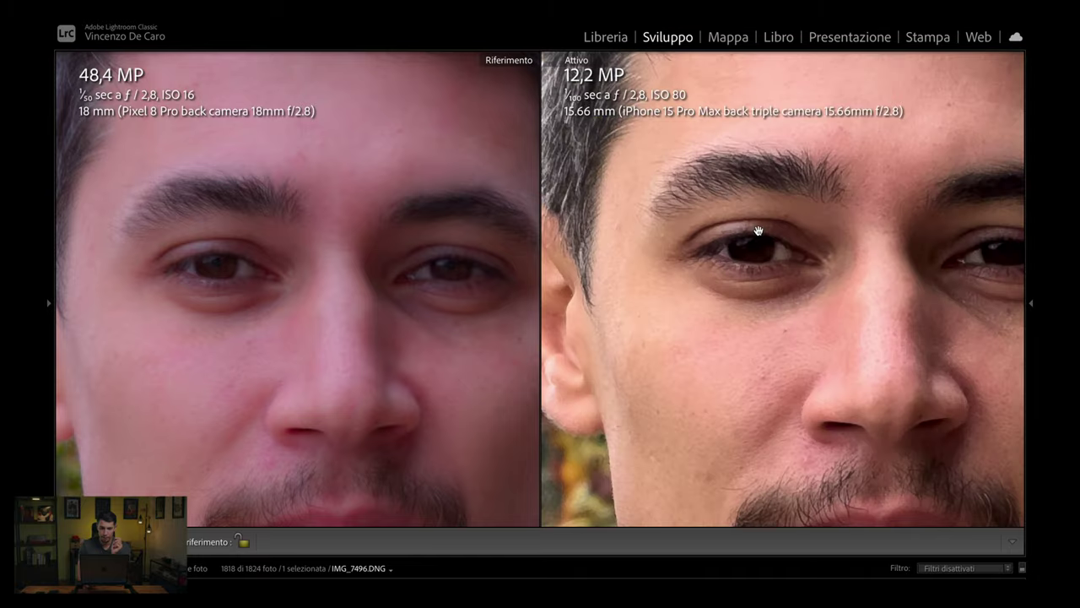
mouse_move(761, 231)
mouse_down()
mouse_move(745, 265)
mouse_move(703, 287)
mouse_up()
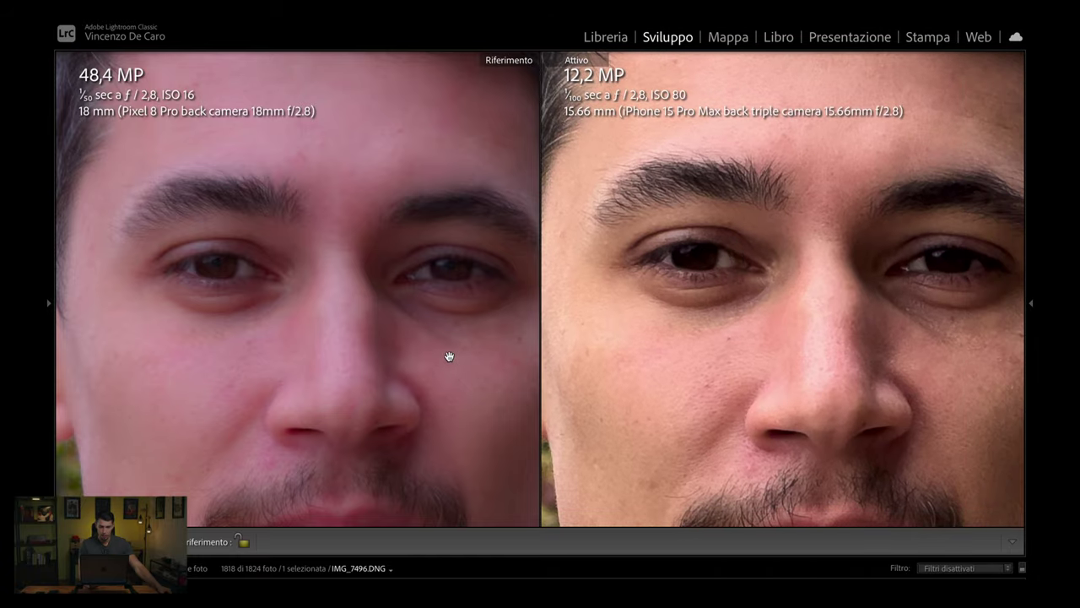
mouse_move(448, 357)
mouse_down()
mouse_move(428, 348)
mouse_move(414, 309)
mouse_up()
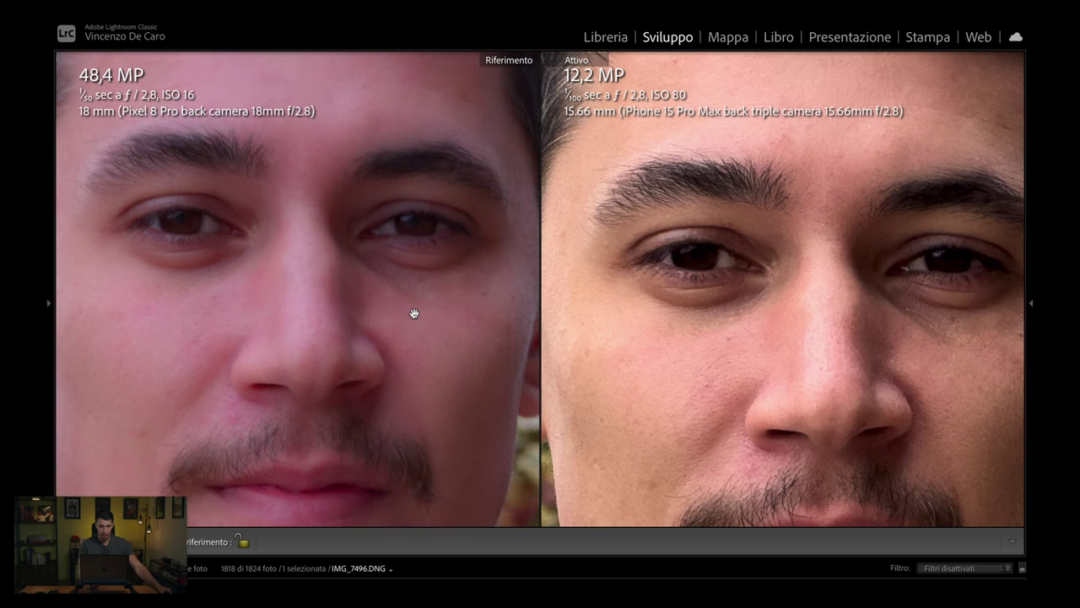
click(414, 314)
click(921, 254)
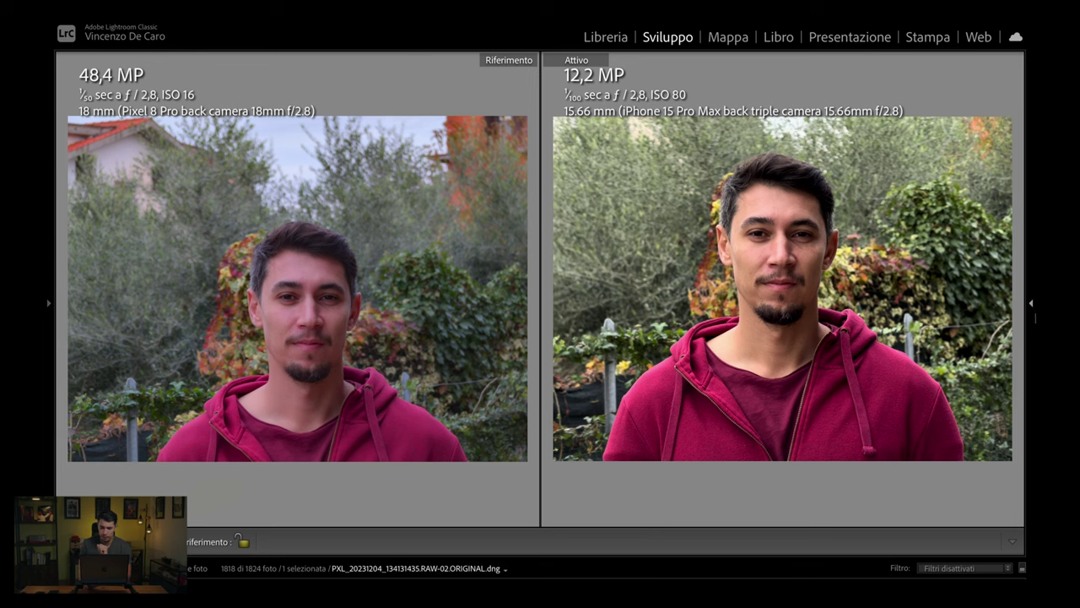
Step: Zoom both garden portraits onto the faces, align them, then make the Xiaomi 13 Ultra shot active
click(878, 426)
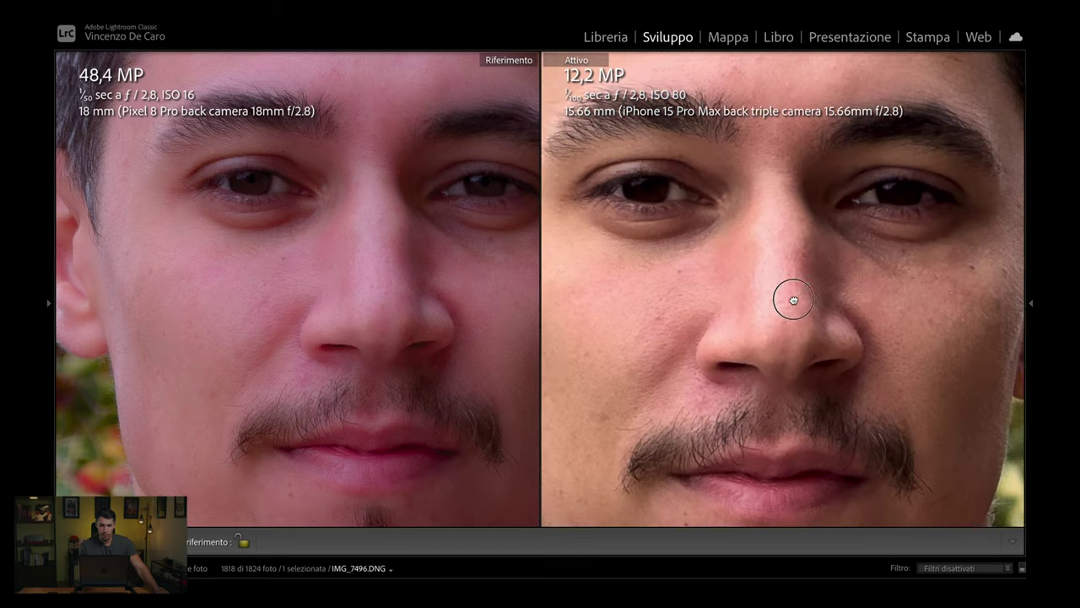
drag(785, 298, 794, 311)
drag(398, 264, 410, 311)
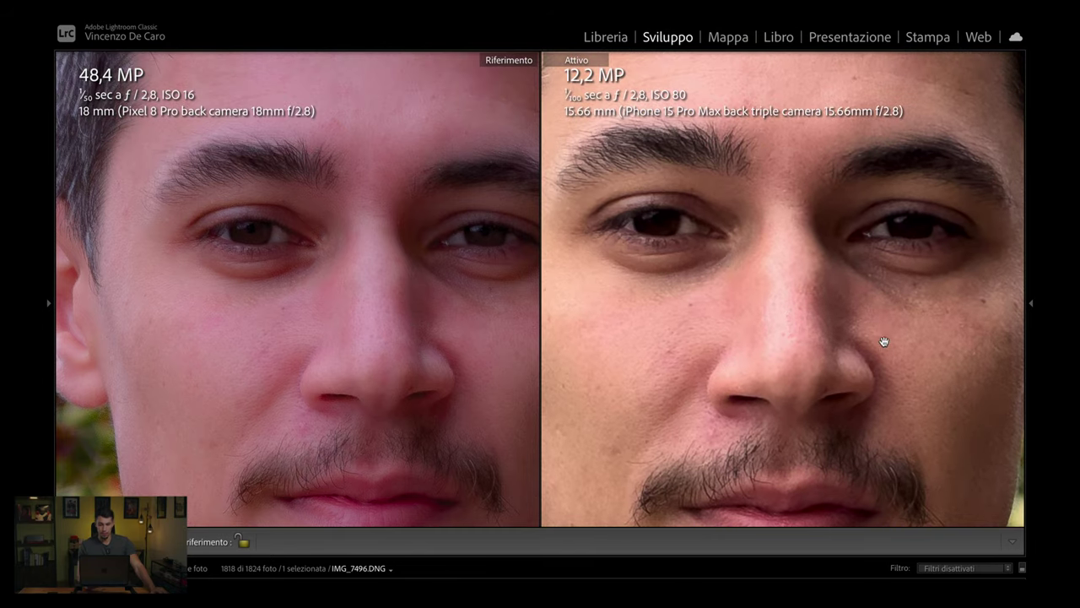
key(Right)
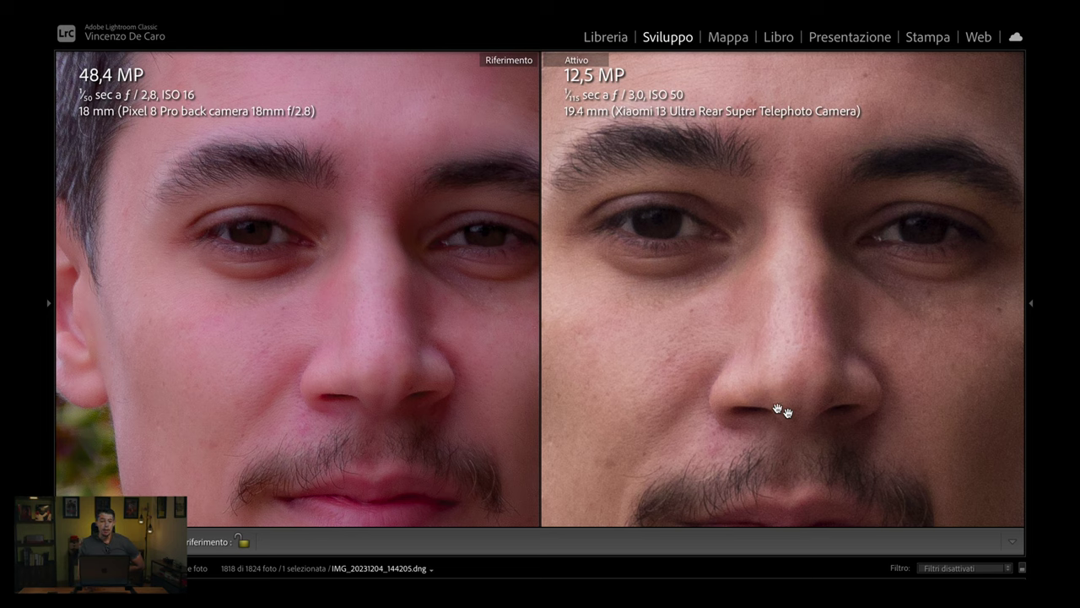
Step: Zoom the Xiaomi portrait in near the ear to inspect the blurred background foliage, then fit it
click(274, 308)
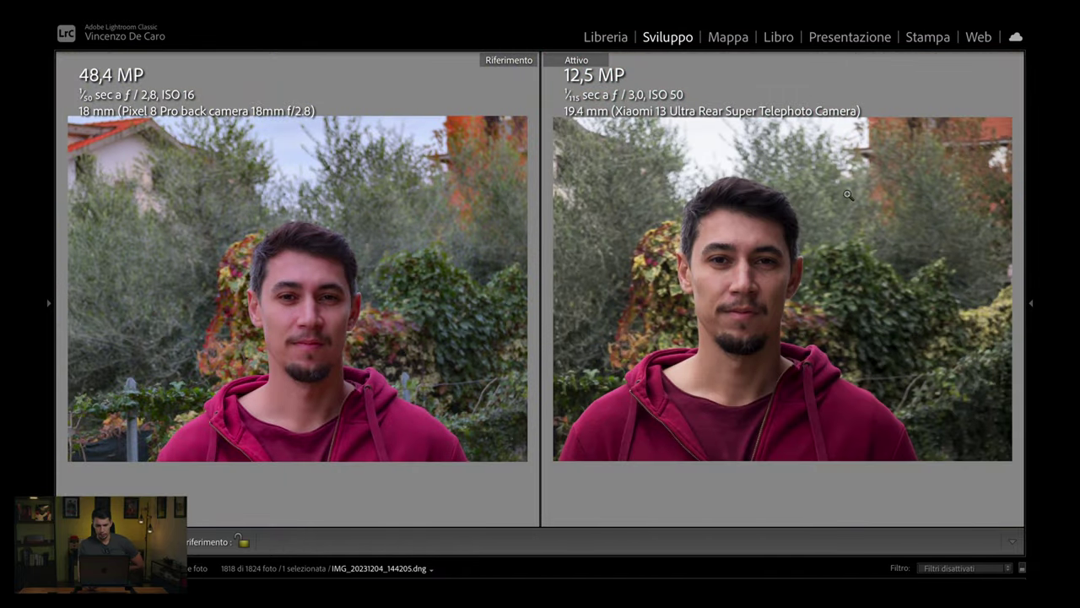
click(684, 287)
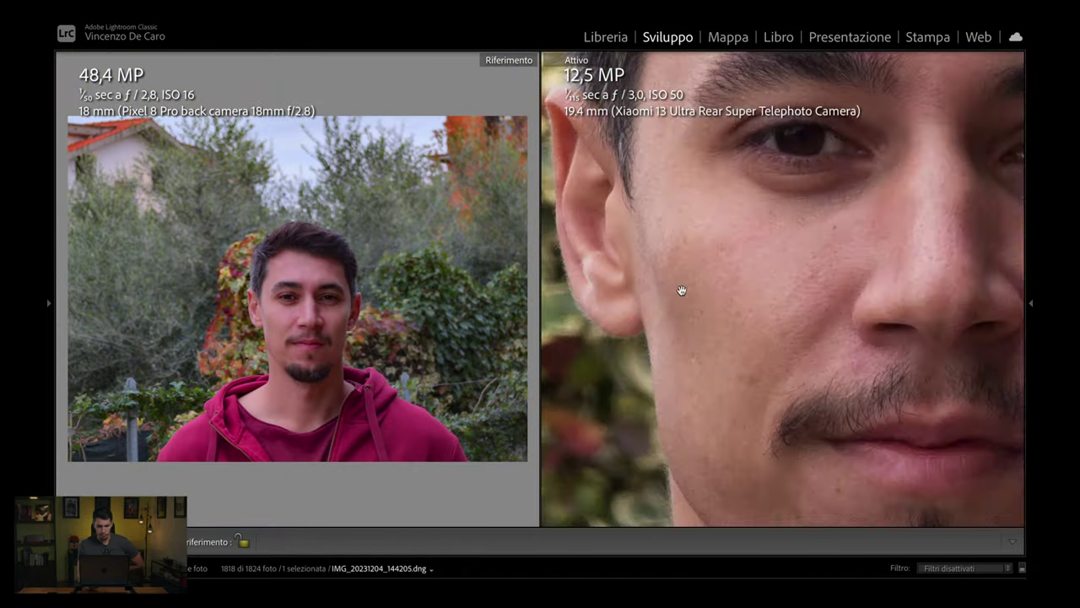
drag(683, 289, 769, 260)
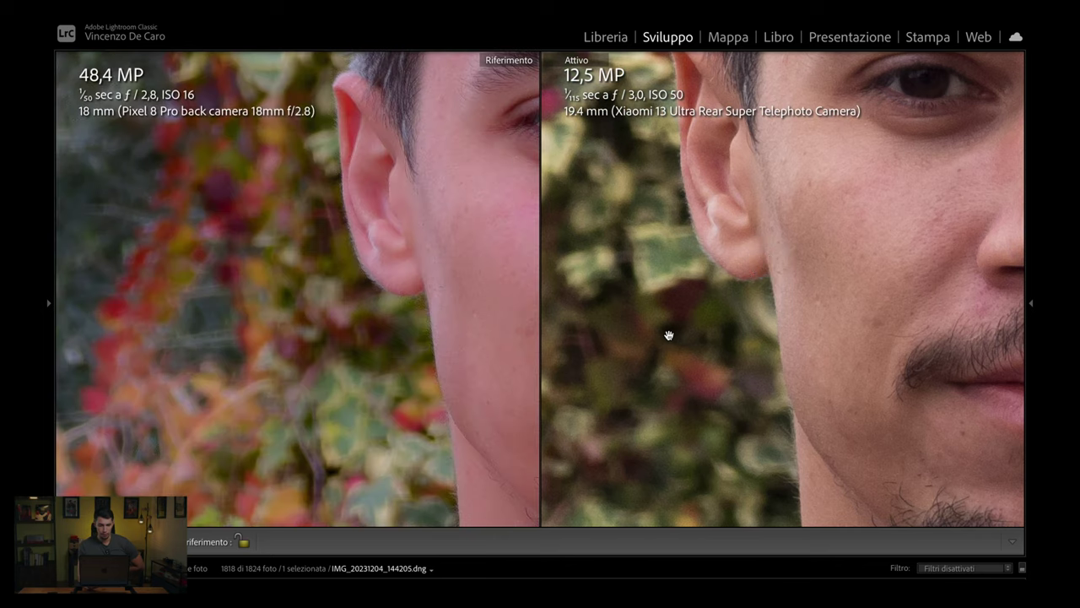
drag(668, 335, 740, 321)
drag(647, 337, 900, 255)
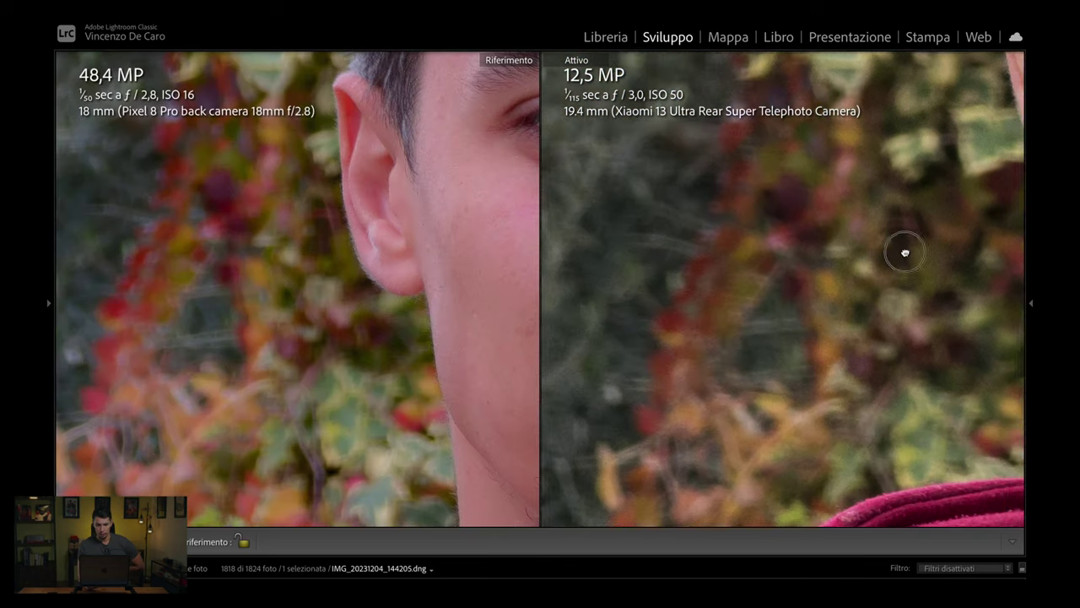
scroll(755, 289, down, 1)
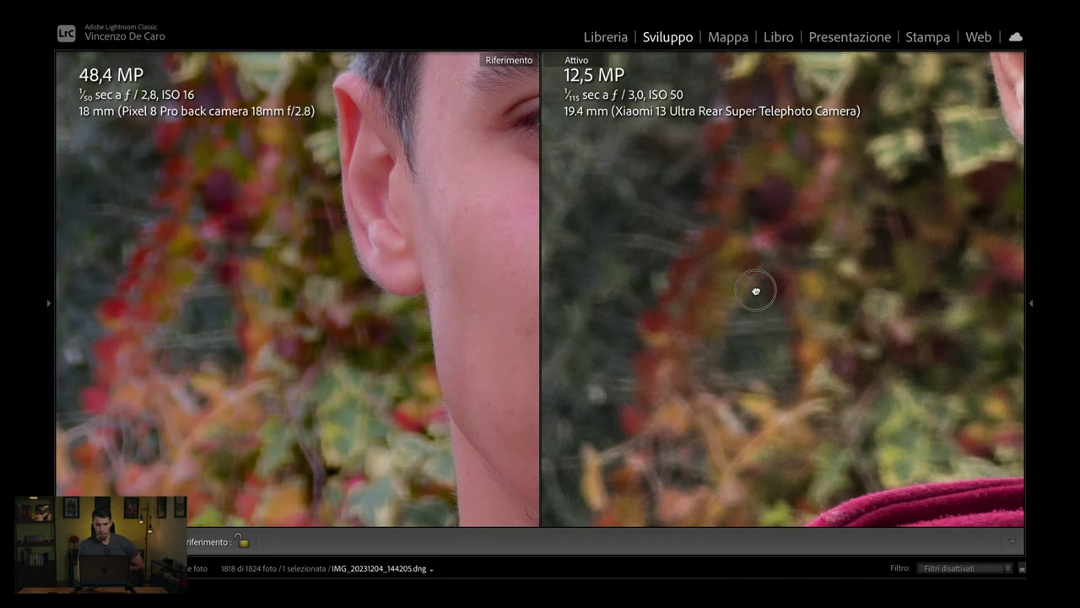
click(744, 232)
Step: Zoom the Pixel portrait onto the eyes and nose, then return both photos to full view
click(295, 294)
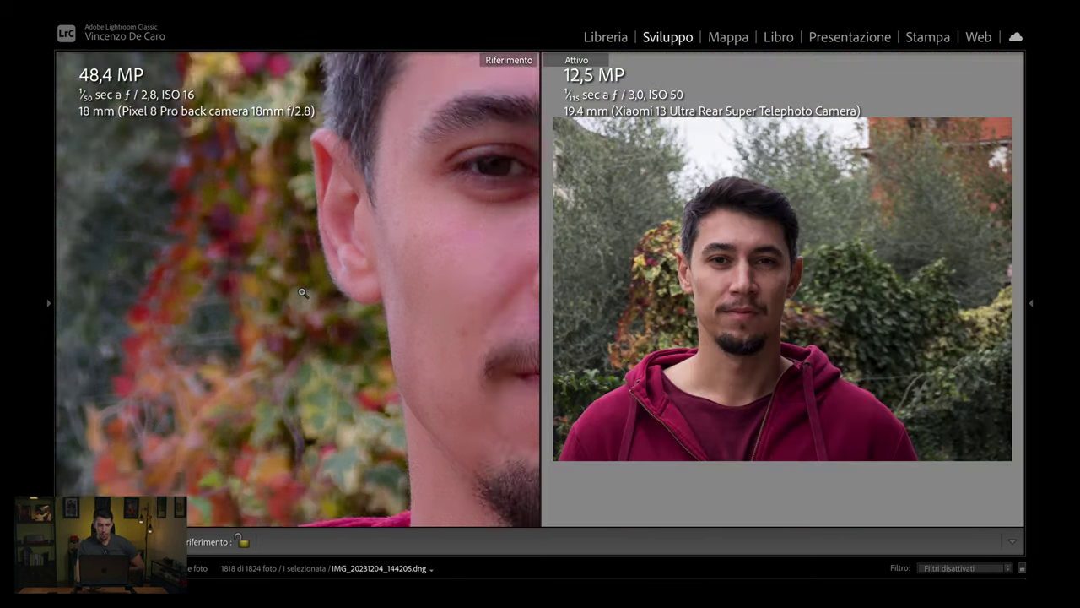
drag(312, 294, 354, 243)
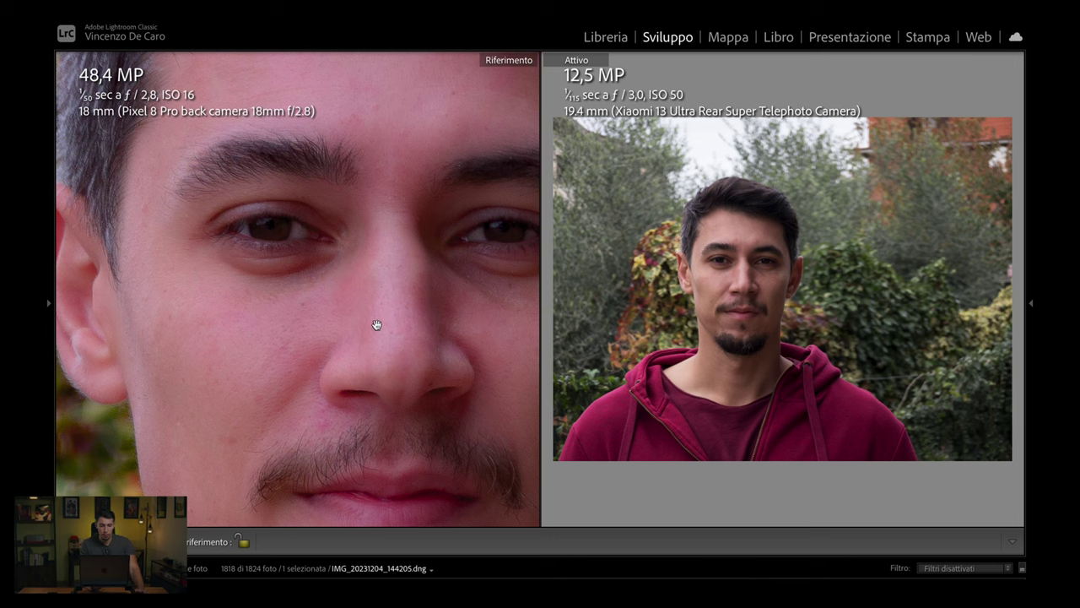
mouse_move(376, 325)
mouse_down()
mouse_move(465, 248)
mouse_move(373, 396)
mouse_up()
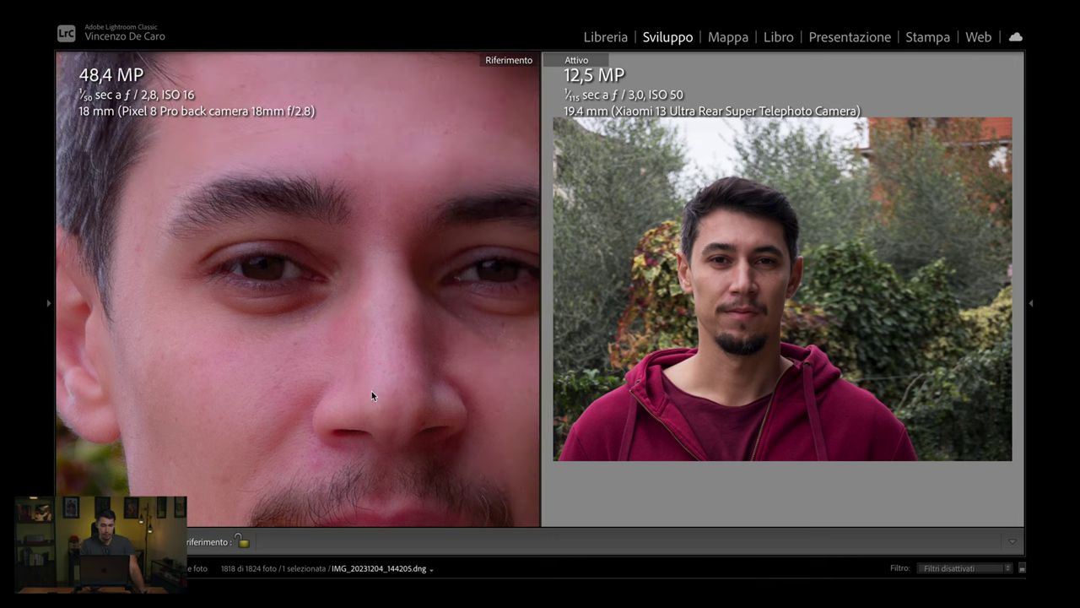
click(354, 297)
click(723, 277)
click(741, 285)
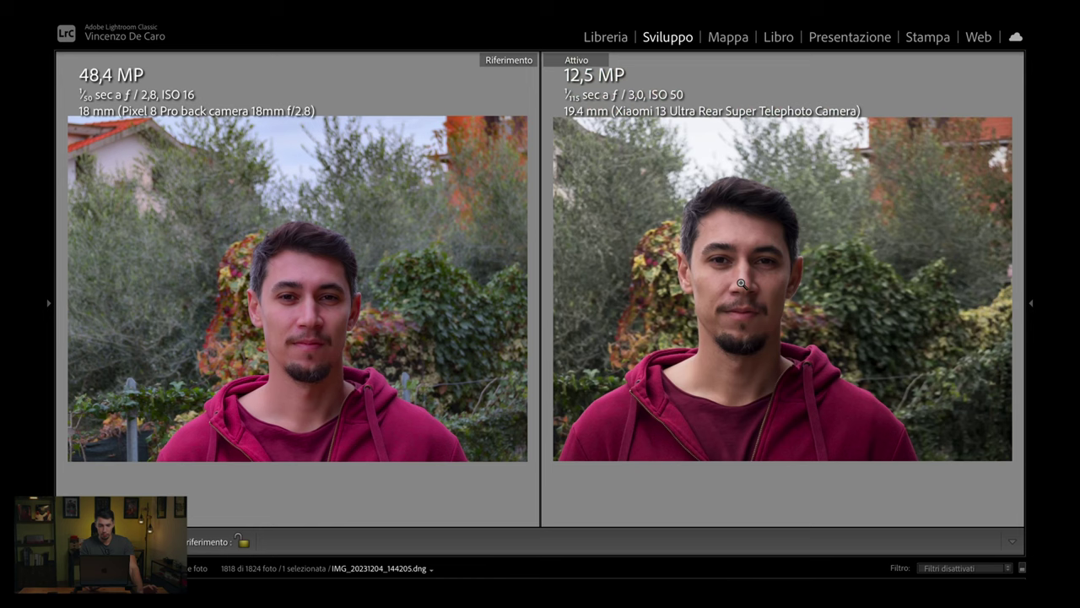